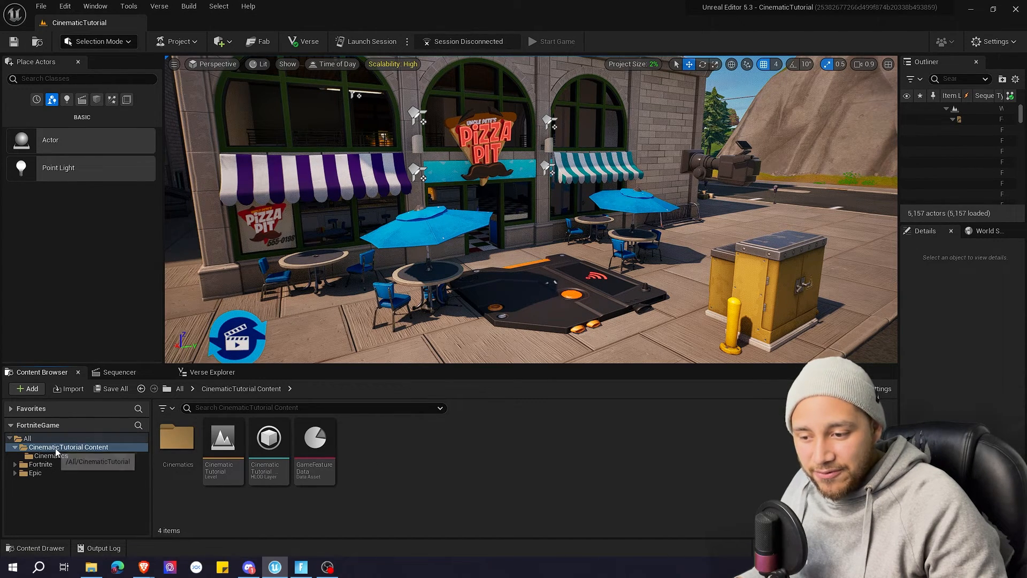
# Create a folder named Audio inside CinematicTutorial Content and open it.
pyautogui.rightClick(380, 450)
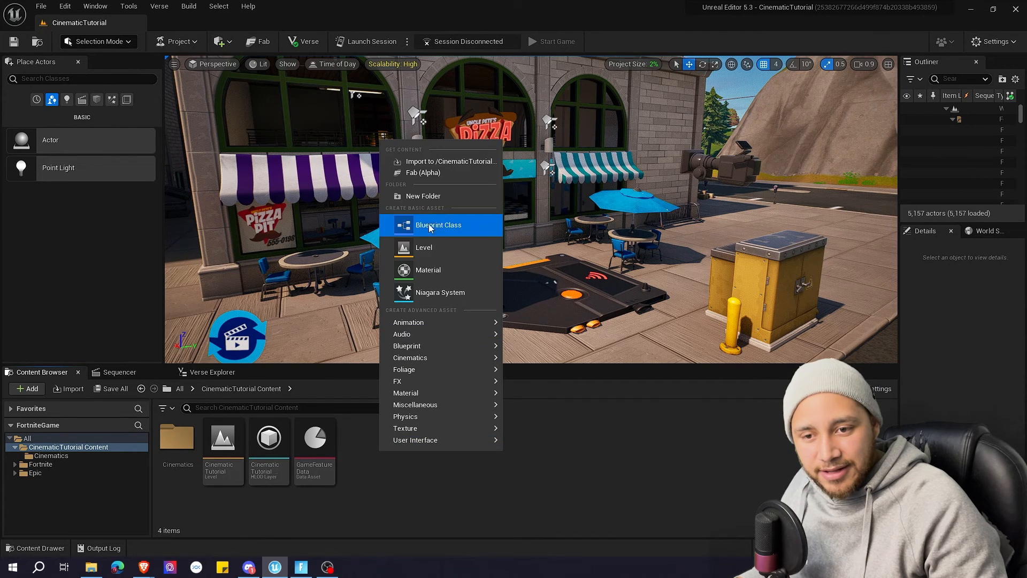
pyautogui.click(428, 197)
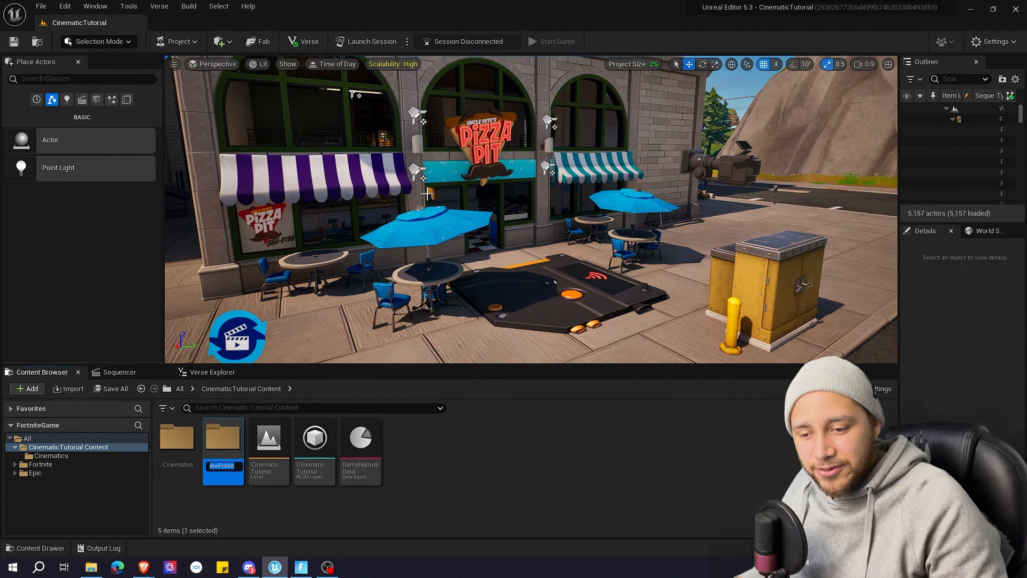
pyautogui.write('Audio')
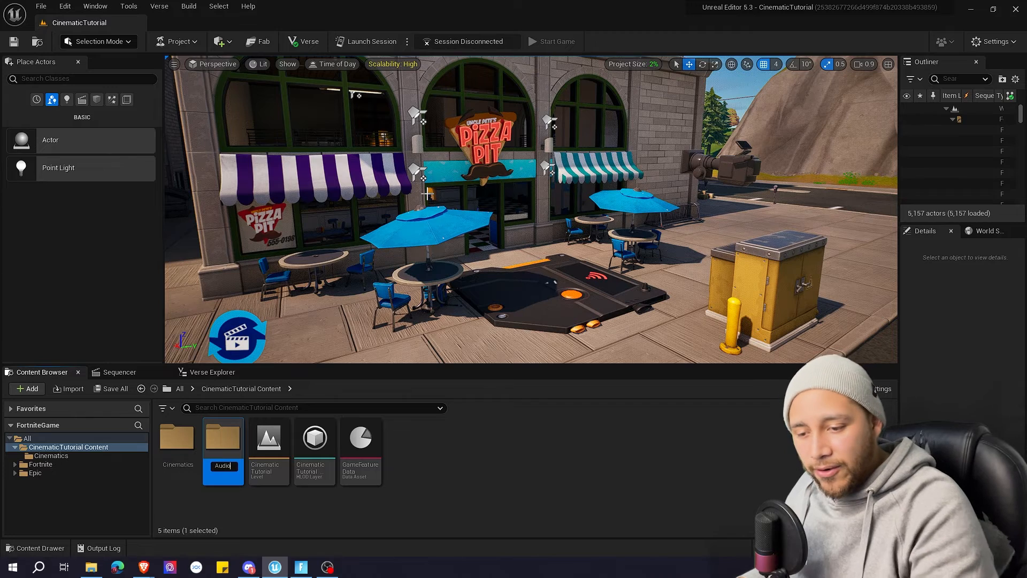
pyautogui.press('Return')
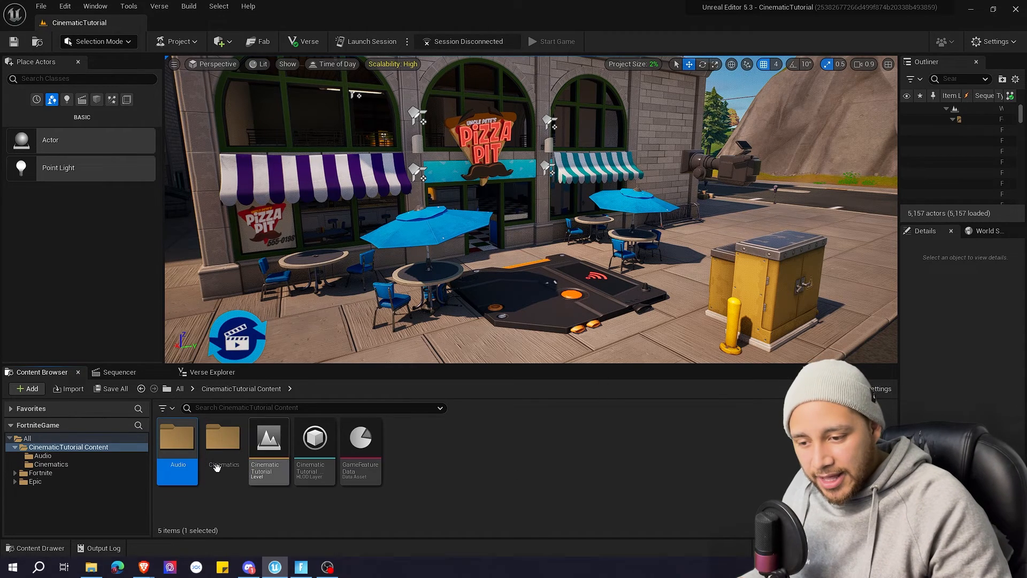
pyautogui.doubleClick(177, 444)
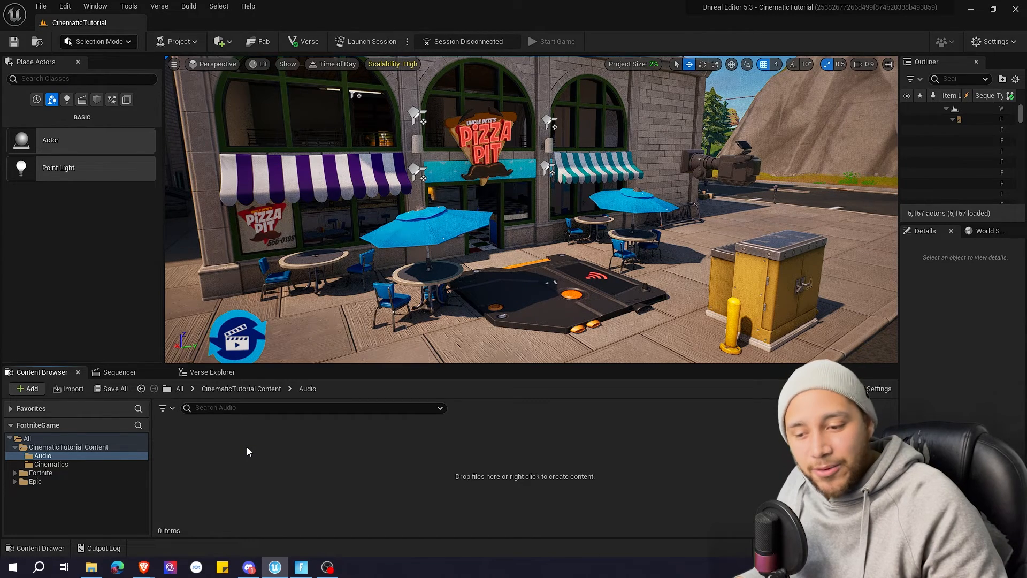
# Import Italian Tarantella.wav and Pizza Time.wav from the Audio for UEFN folder on disk into the project's Audio folder.
pyautogui.click(92, 567)
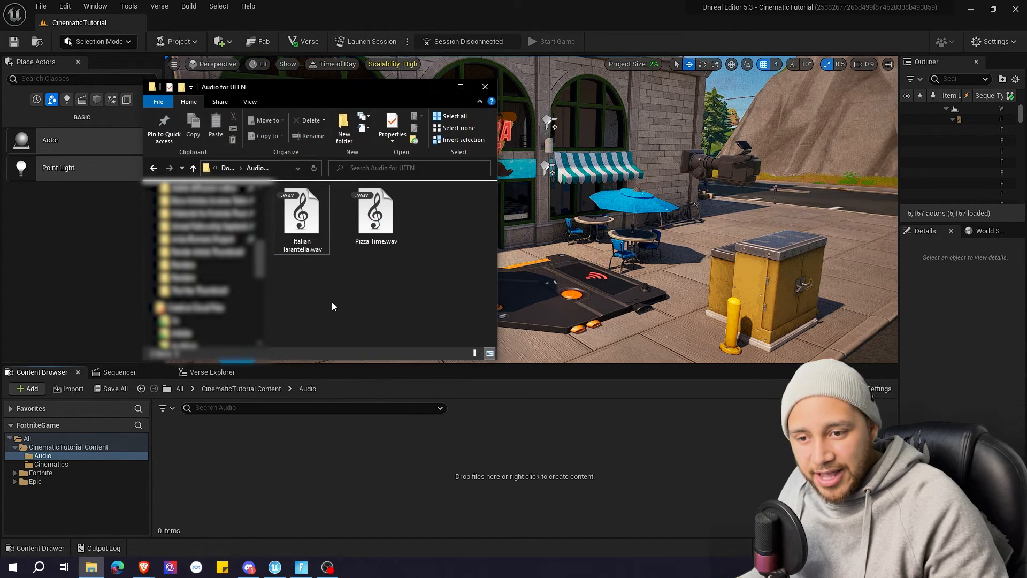
pyautogui.moveTo(305, 280); pyautogui.dragTo(367, 466)
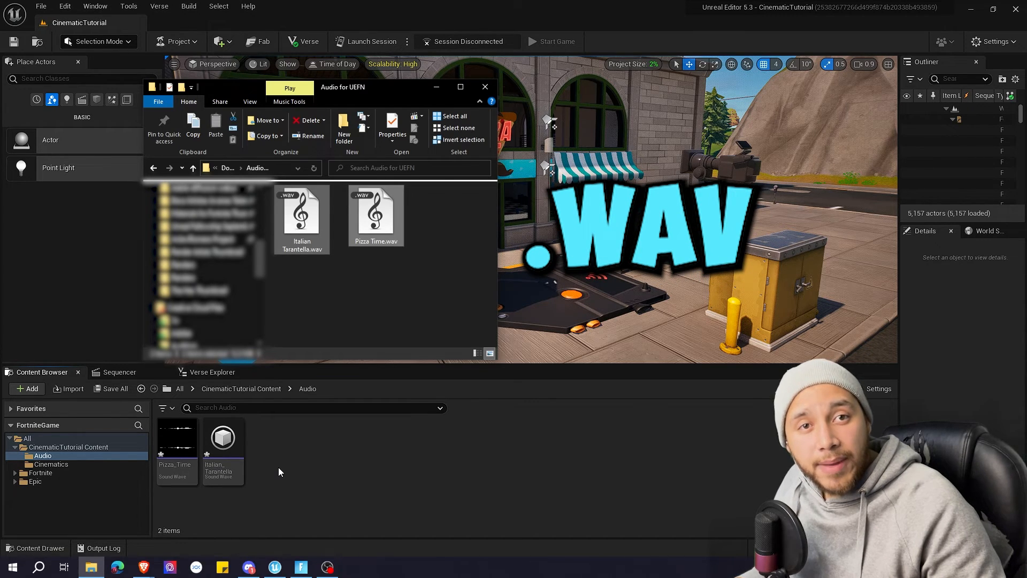
pyautogui.click(437, 86)
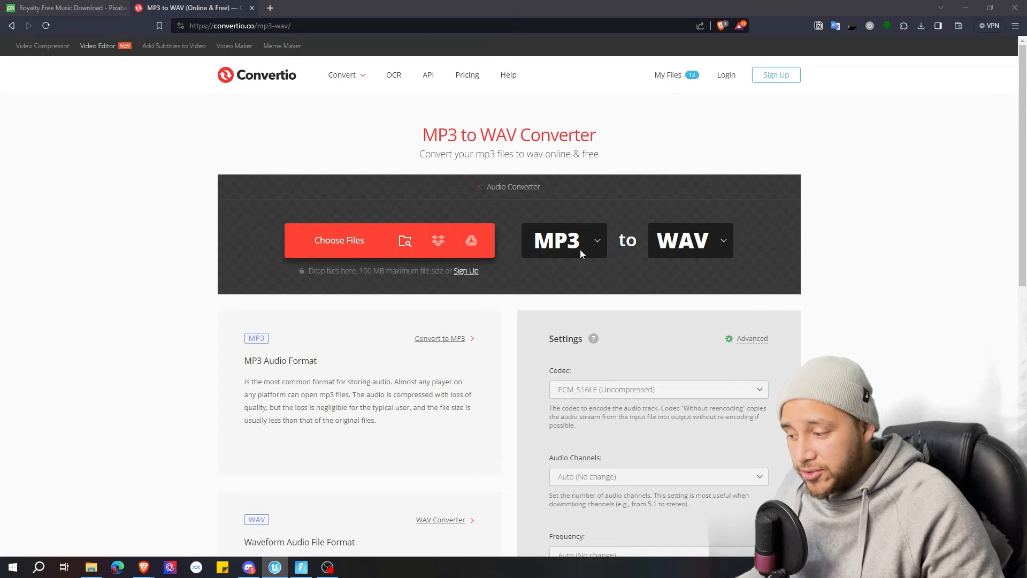
# View the audio source formats offered by the Convertio MP3 to WAV converter in the browser, leaving MP3 selected.
pyautogui.click(547, 243)
pyautogui.moveTo(572, 377)
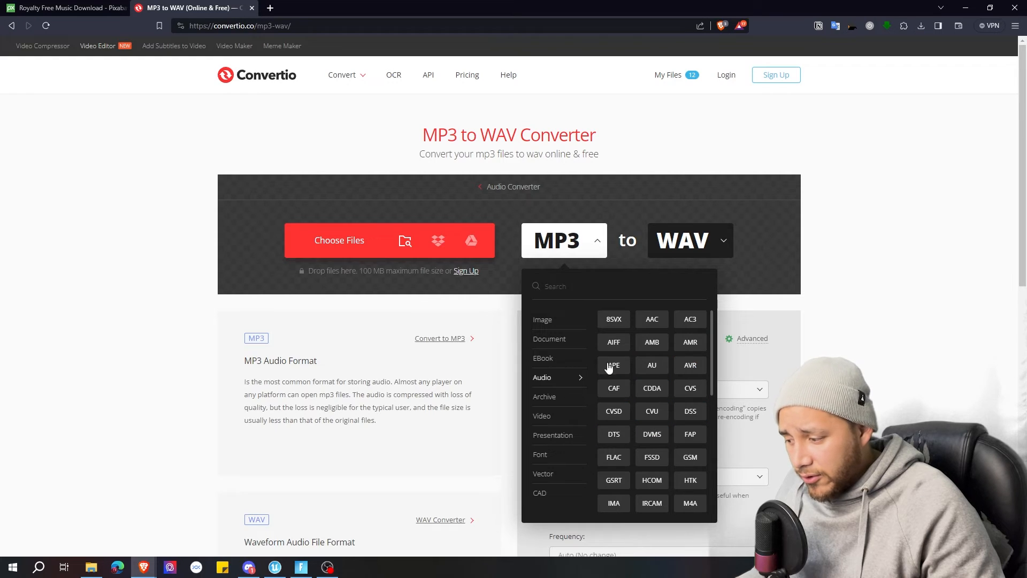
pyautogui.click(236, 288)
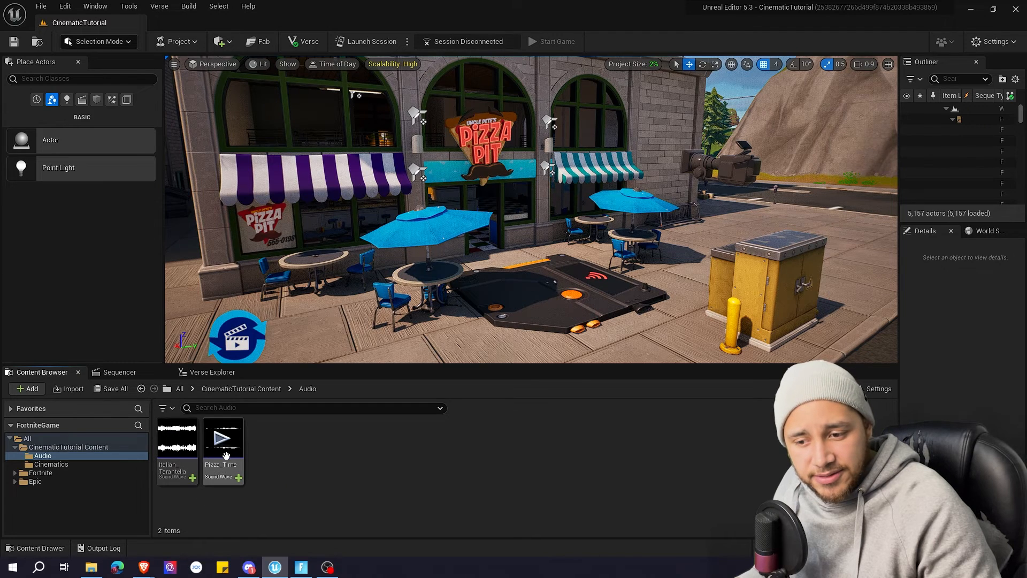
# Preview the imported Italian_Tarantella and Pizza_Time sound waves.
pyautogui.moveTo(175, 439)
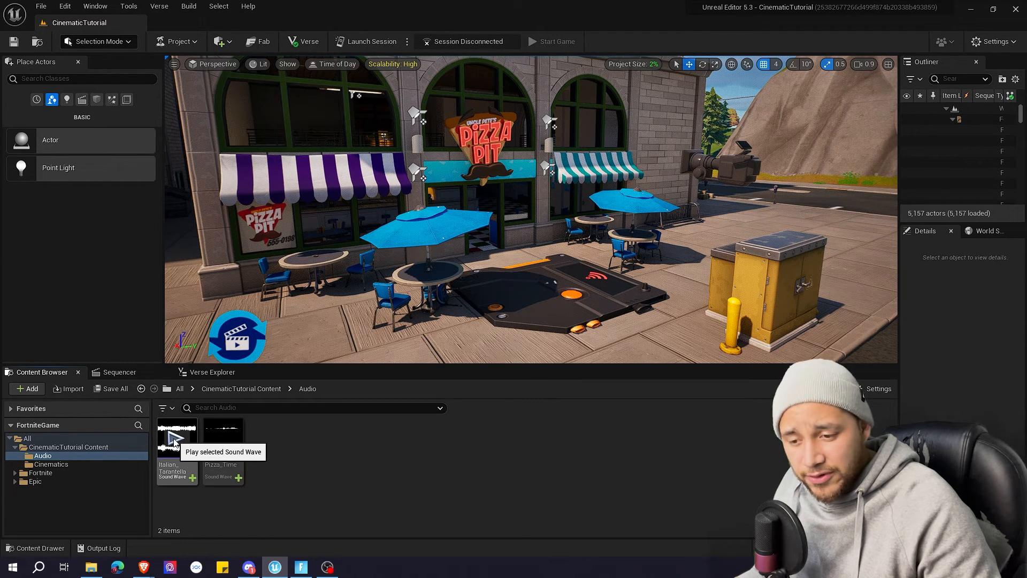
pyautogui.click(175, 439)
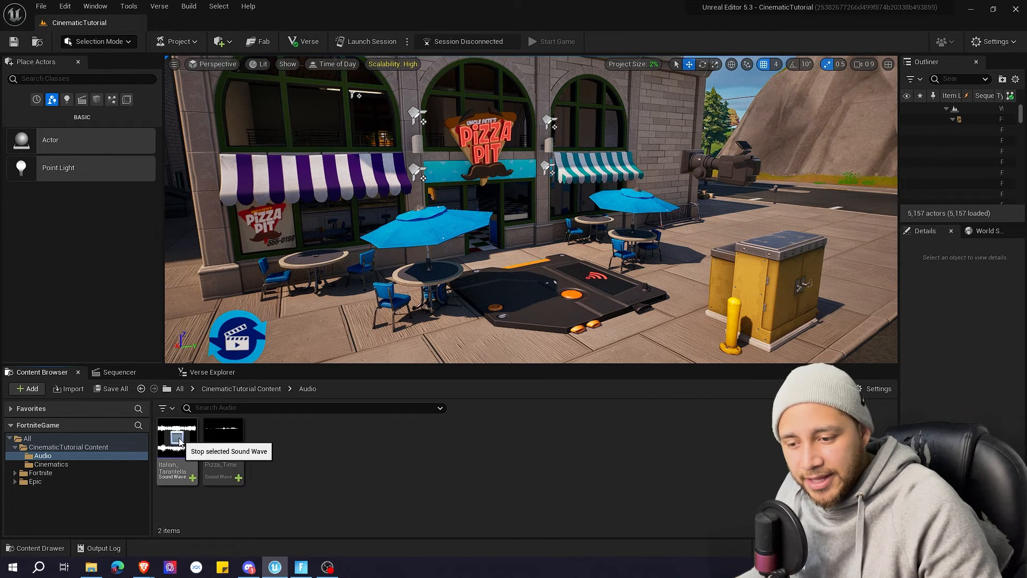
pyautogui.click(179, 439)
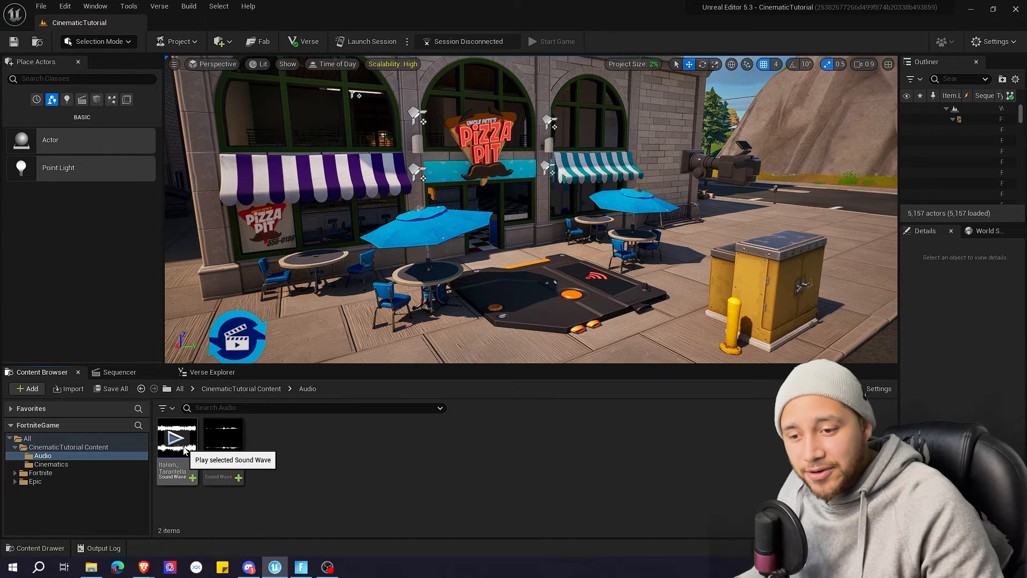
pyautogui.click(223, 440)
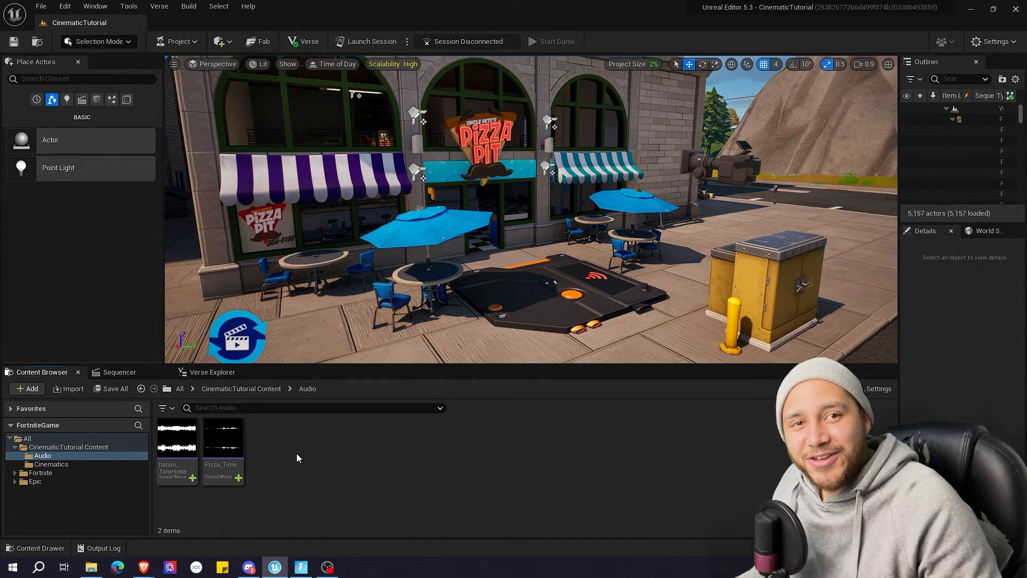
# Switch to the LS_Pizza sequence, lock the viewport to the Camera Cuts track and play the cinematic from 0.00.
pyautogui.click(119, 376)
pyautogui.click(405, 411)
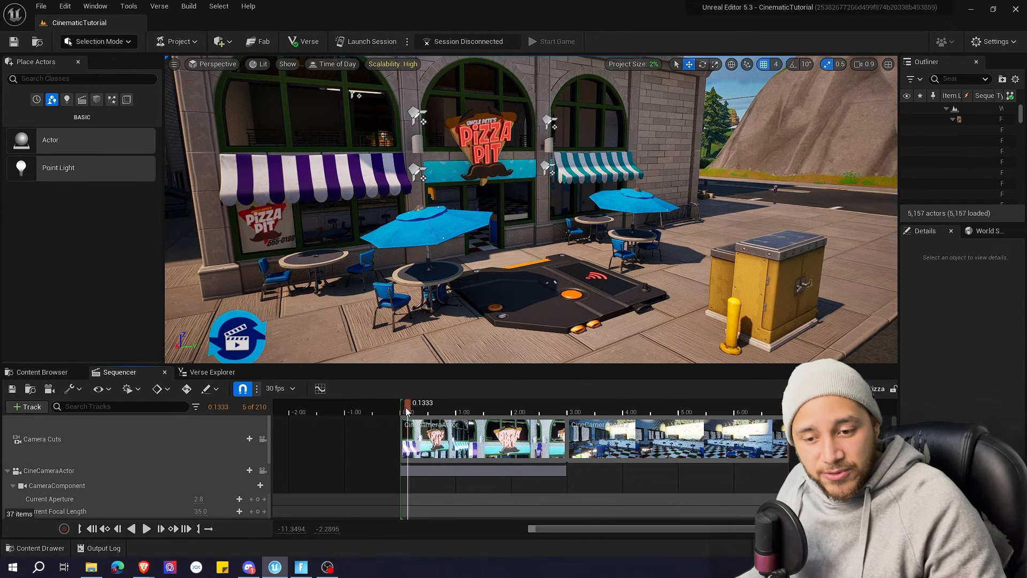
pyautogui.moveTo(404, 410); pyautogui.dragTo(402, 409)
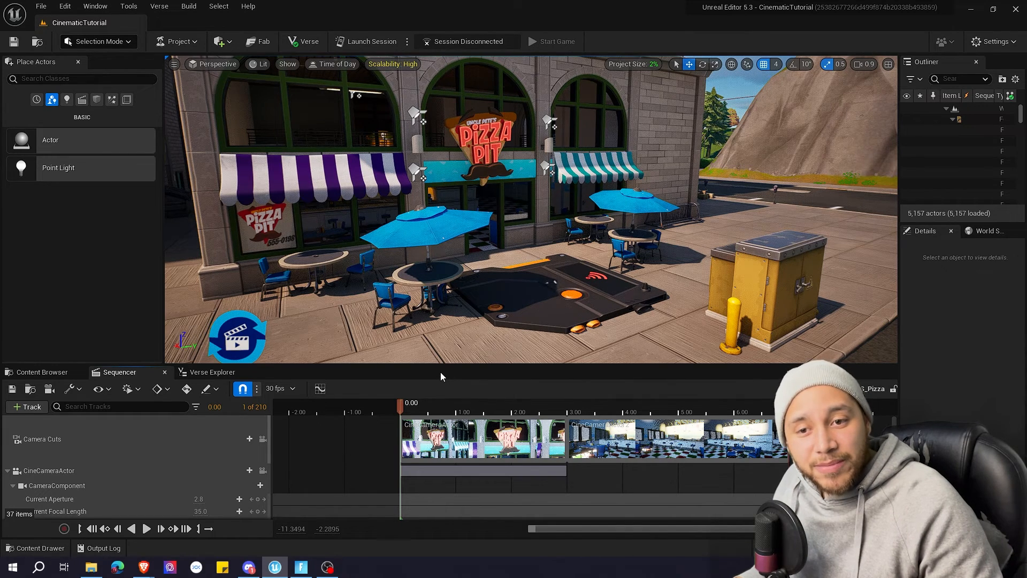
pyautogui.click(263, 438)
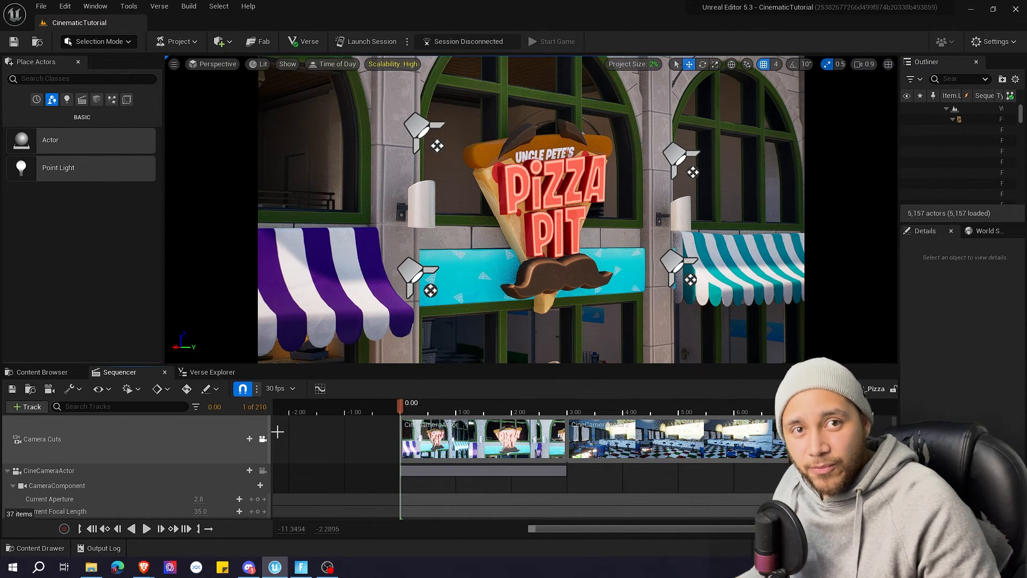
pyautogui.press('space')
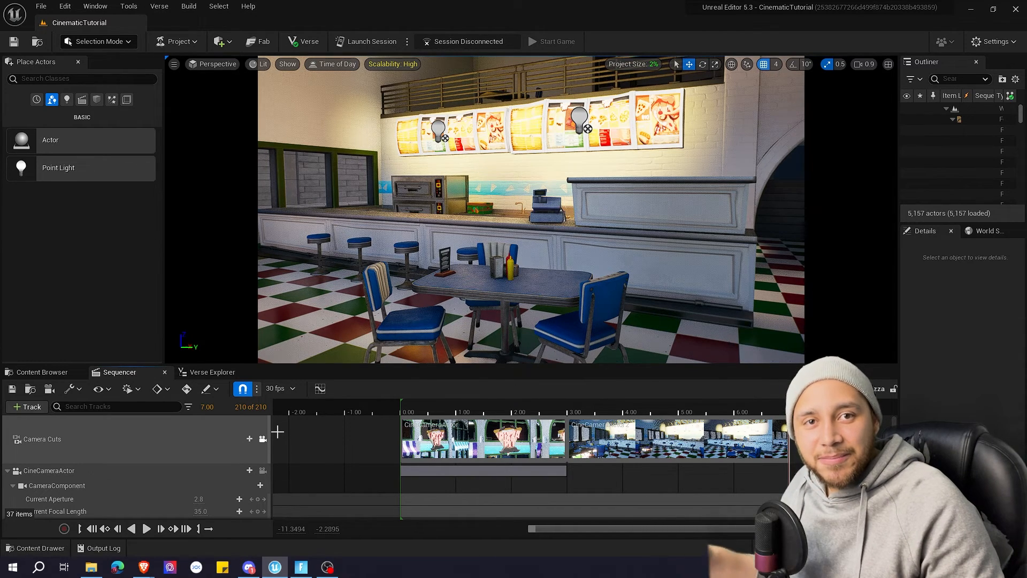
# Enlarge the Sequencer area and collapse the CineCameraActor and CineCameraActor2 tracks.
pyautogui.moveTo(622, 414); pyautogui.dragTo(644, 408)
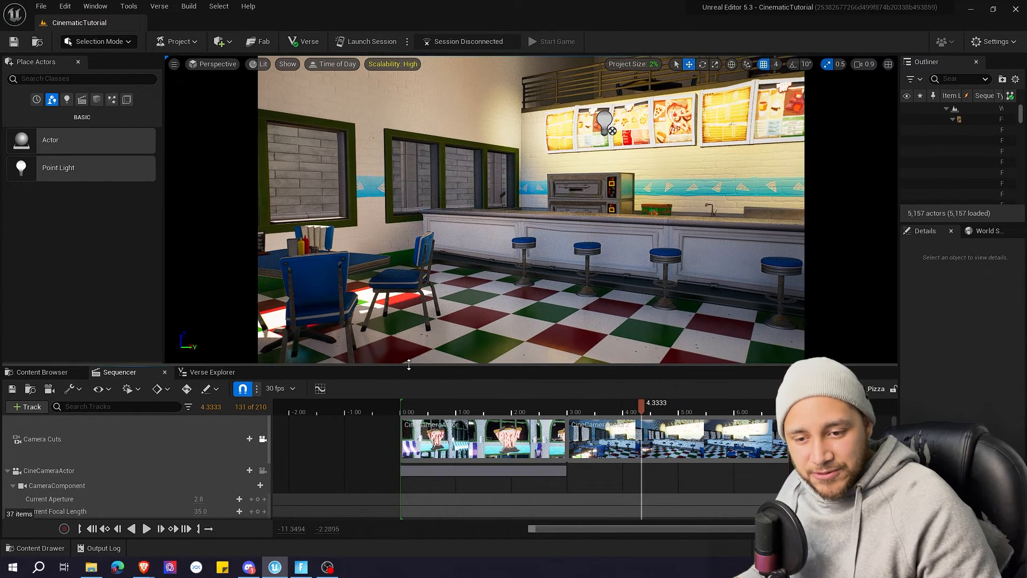
pyautogui.moveTo(408, 364); pyautogui.dragTo(469, 260)
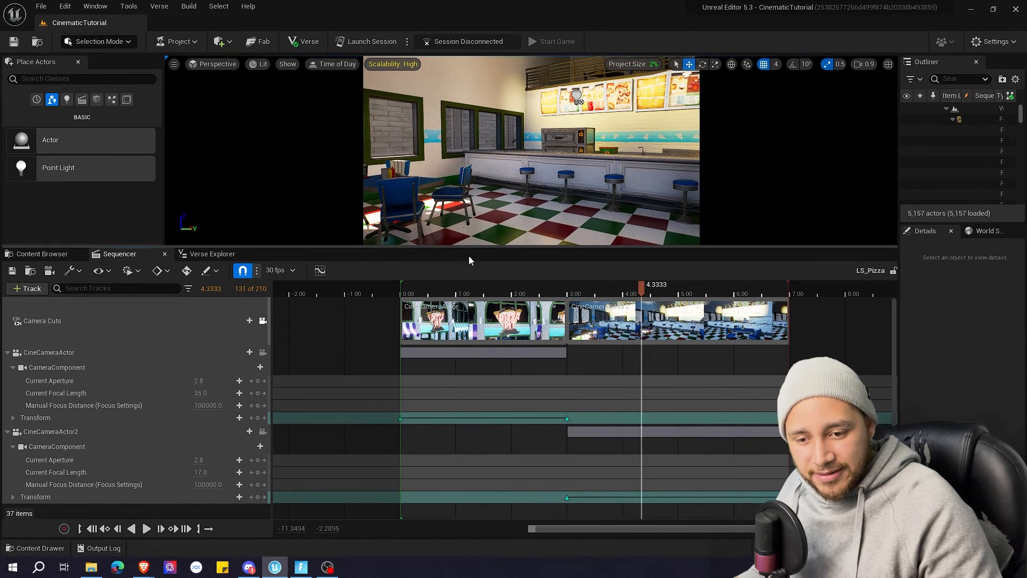
pyautogui.click(7, 353)
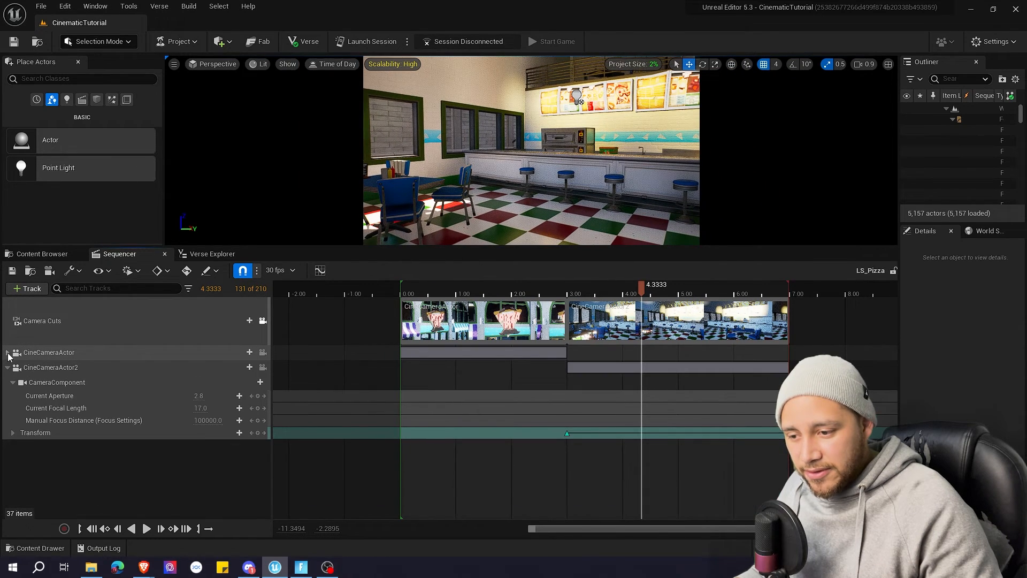
pyautogui.click(7, 368)
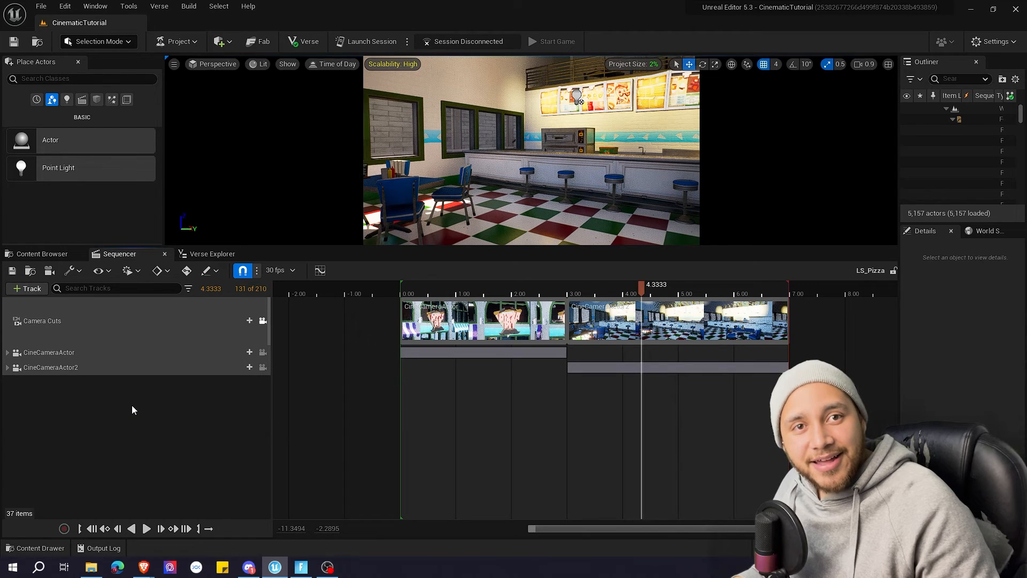
# Add an audio track to the sequence and move it below CineCameraActor2.
pyautogui.click(30, 290)
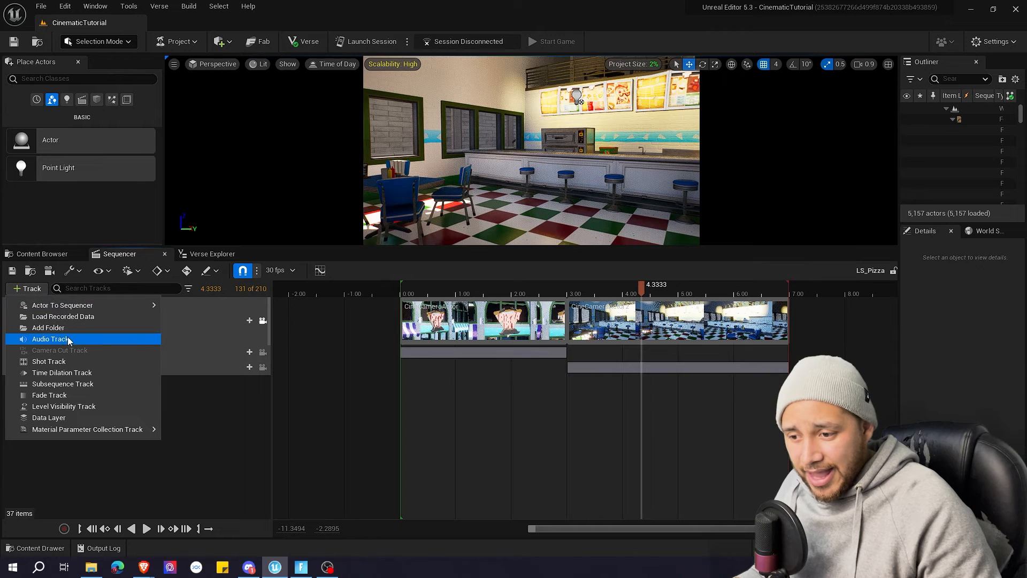
pyautogui.click(51, 339)
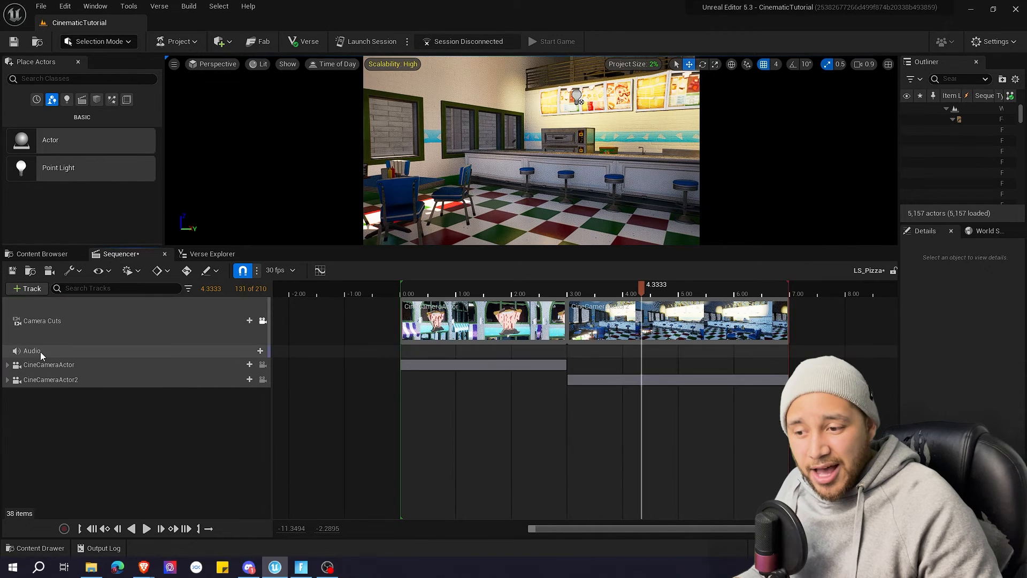
pyautogui.moveTo(40, 350); pyautogui.dragTo(60, 386)
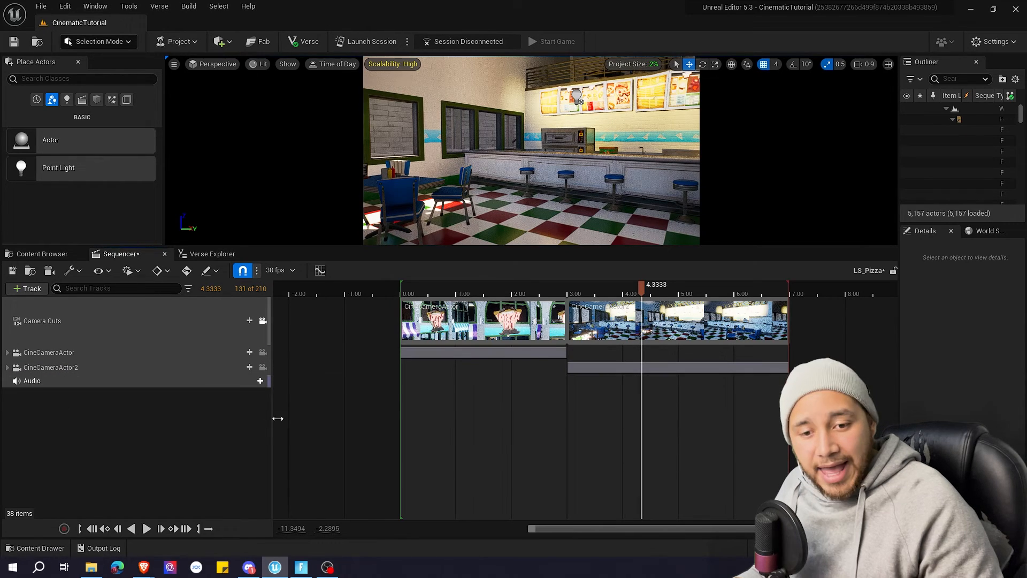
# Add the Italian_Tarantella sound wave to the audio track at 0.3667 on the timeline.
pyautogui.click(421, 291)
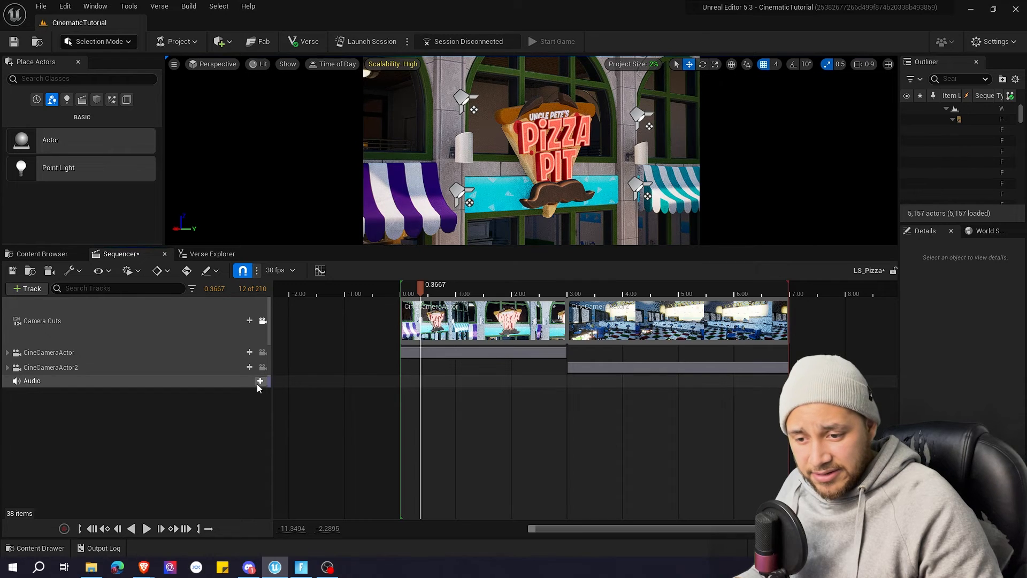
pyautogui.click(260, 381)
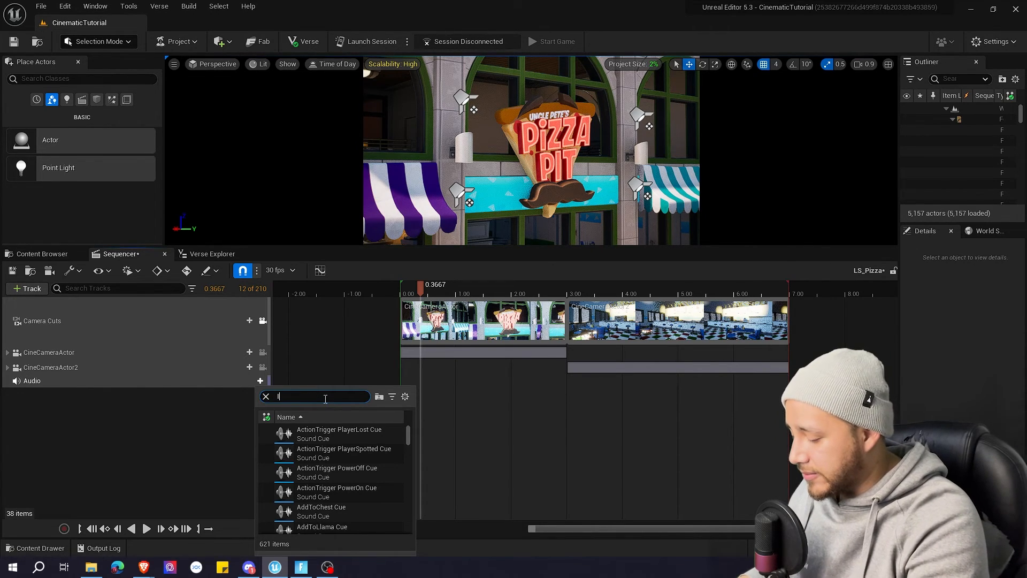
pyautogui.write('Italia')
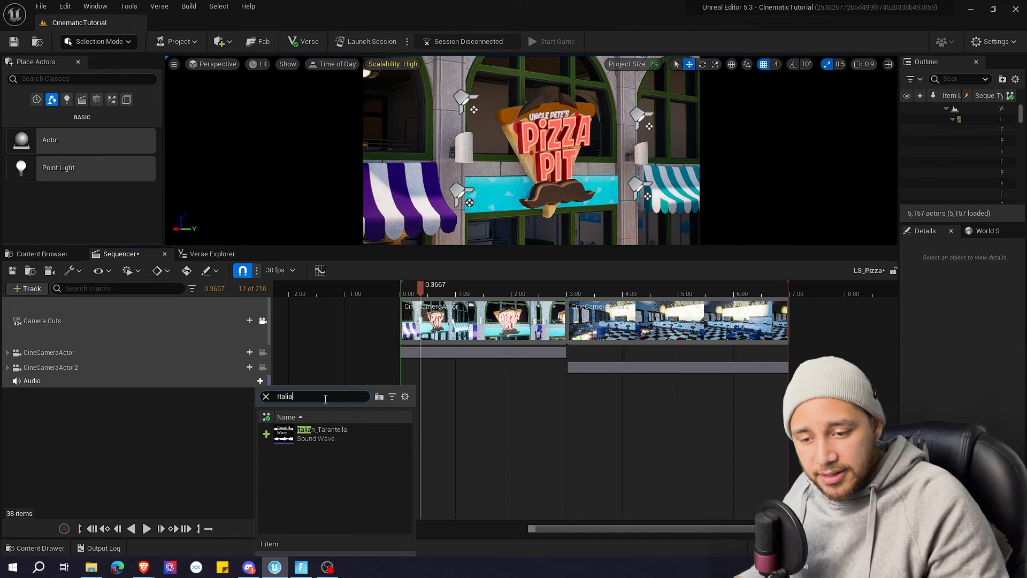
pyautogui.click(333, 436)
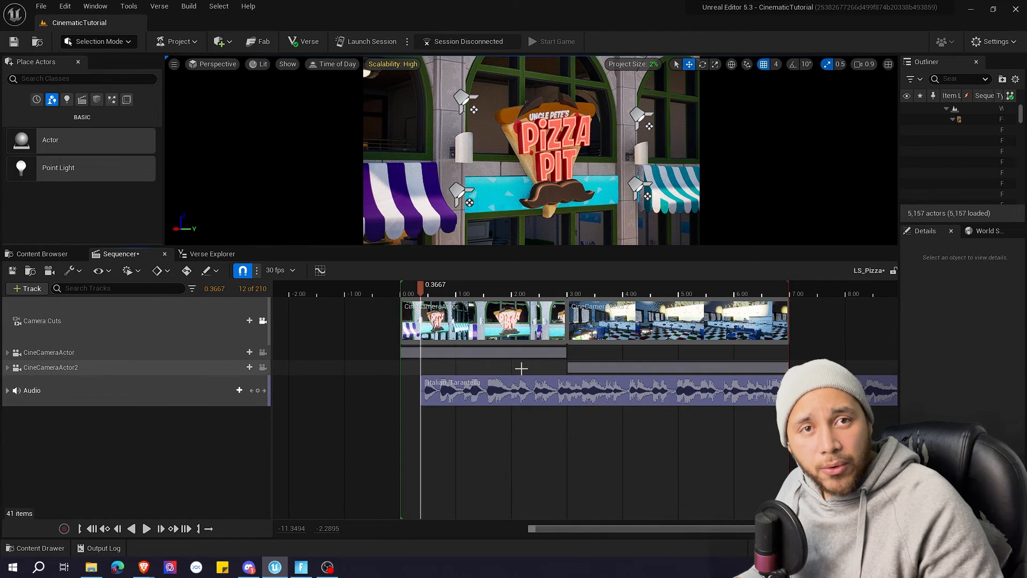
# Shift the Italian_Tarantella clip earlier to frame -40 and trim its start to 0.00.
pyautogui.moveTo(665, 395); pyautogui.dragTo(585, 395)
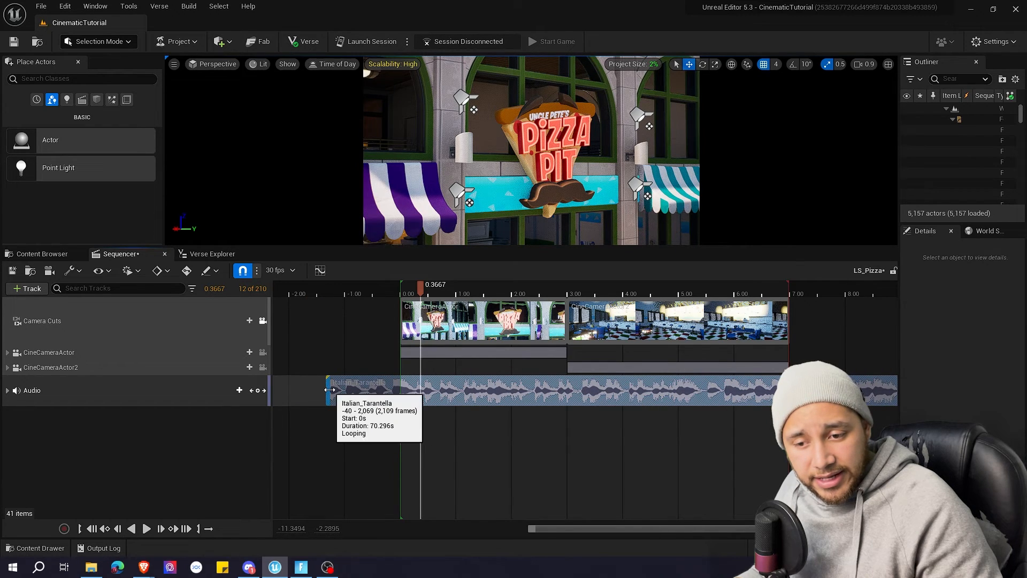
pyautogui.moveTo(327, 386); pyautogui.dragTo(402, 385)
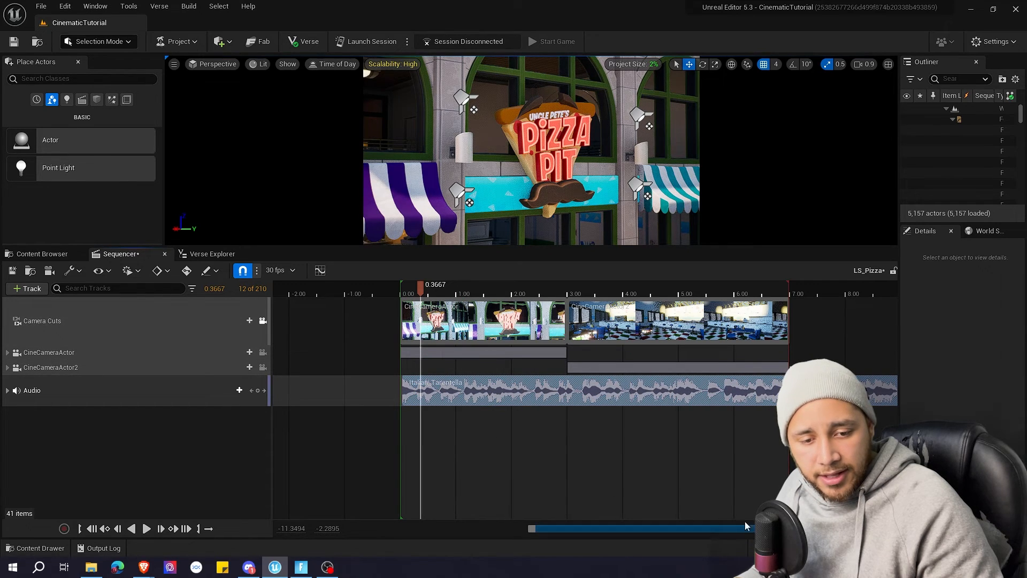
# Slide the Italian_Tarantella clip along the timeline so a different part of the music spans both camera shots.
pyautogui.scroll(-5, 675, 446)
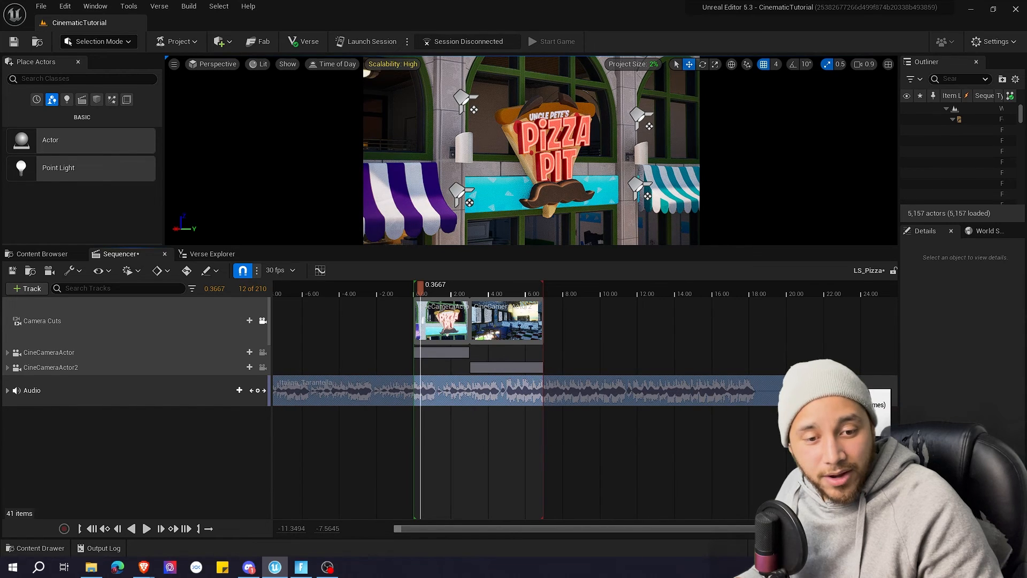
pyautogui.moveTo(888, 385); pyautogui.dragTo(619, 387)
pyautogui.hotkey('ctrl', 'z')
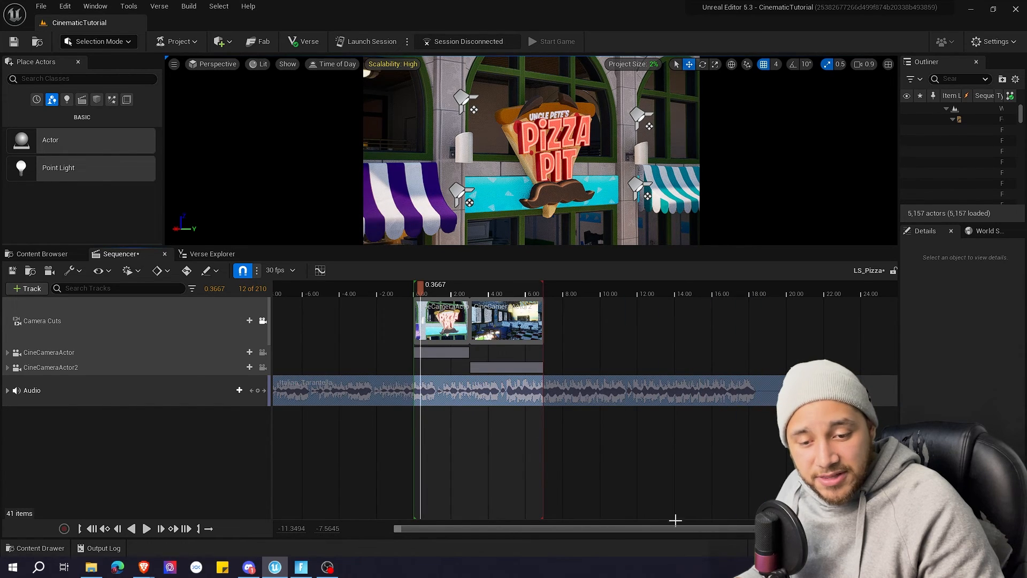
pyautogui.scroll(4, 555, 393)
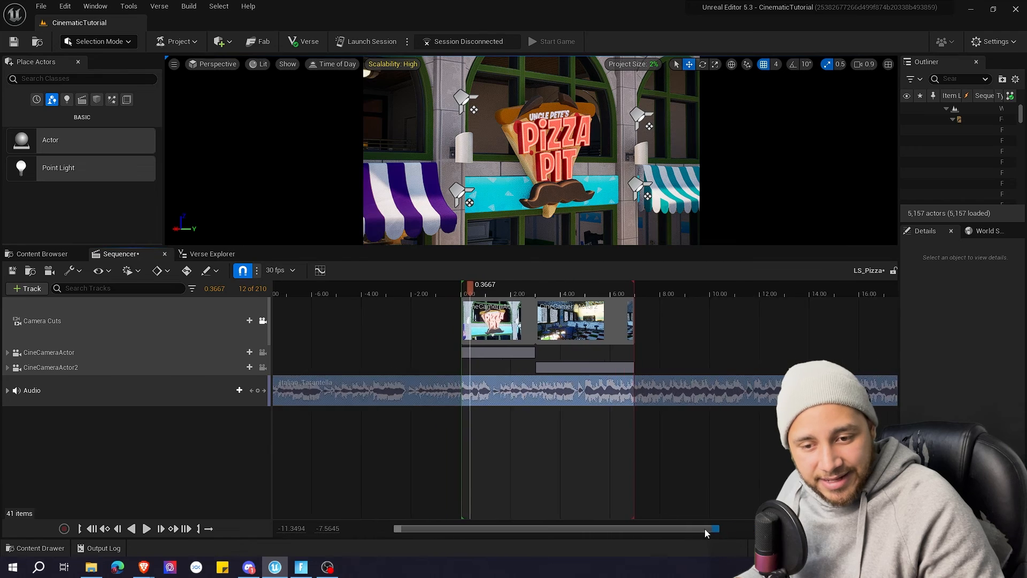
pyautogui.moveTo(555, 393); pyautogui.dragTo(692, 395)
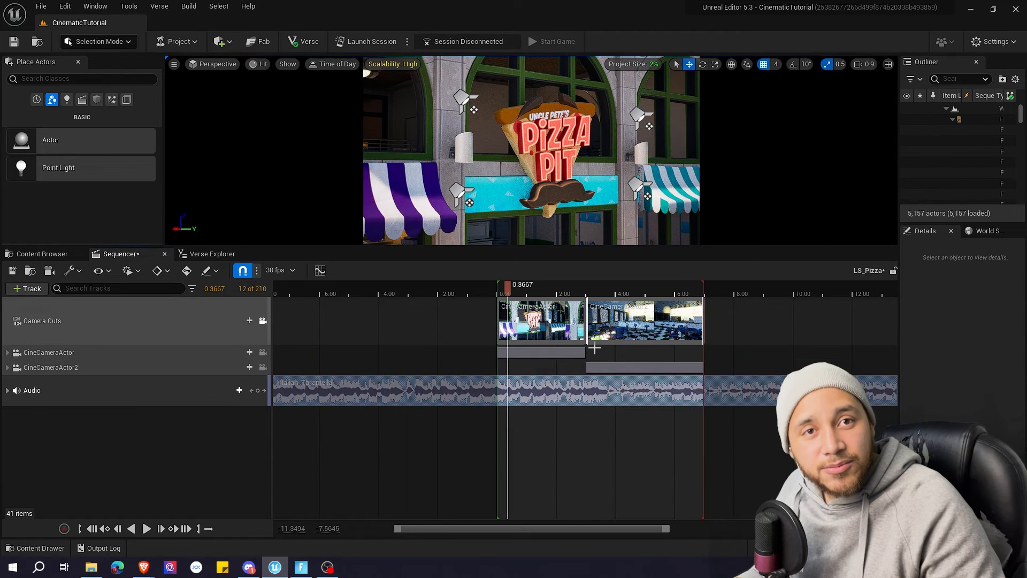
# Slide the Italian_Tarantella clip so it starts at frame -832 and play the sequence to hear the music under both camera shots.
pyautogui.moveTo(548, 380); pyautogui.dragTo(630, 398)
pyautogui.keyDown('ctrl'); pyautogui.scroll(3, 615, 470); pyautogui.keyUp('ctrl')
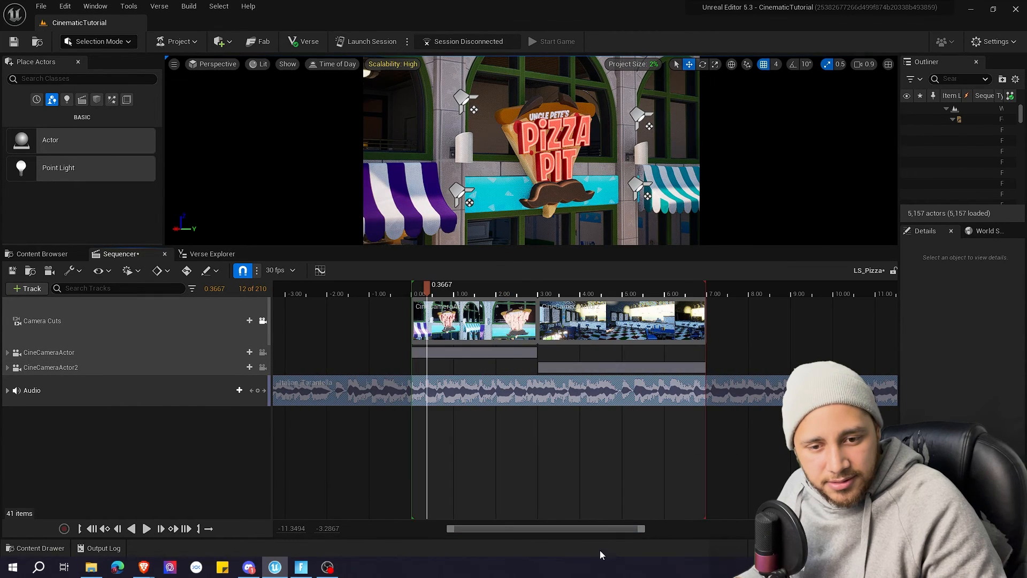
pyautogui.press('space')
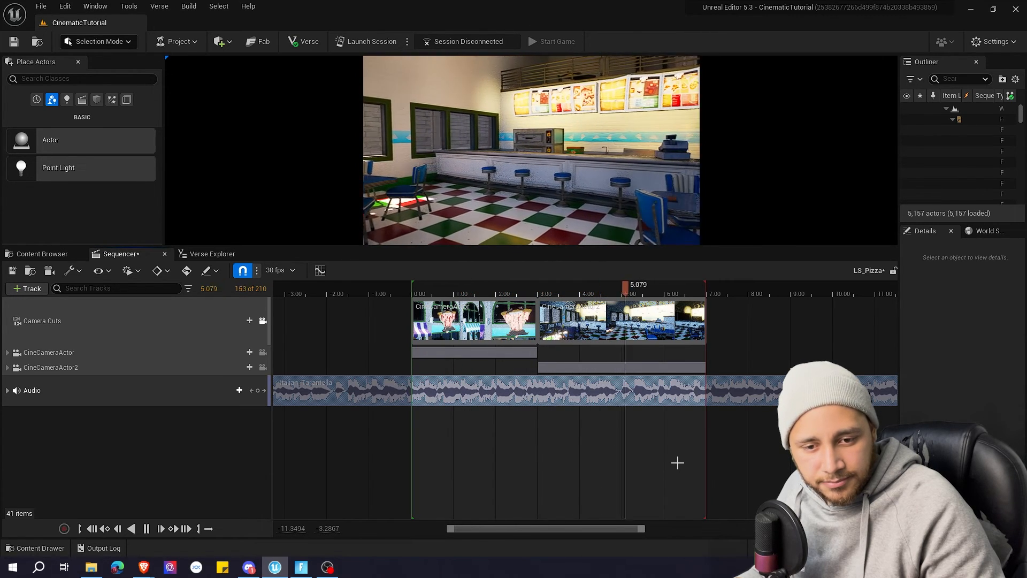
pyautogui.press('space')
pyautogui.moveTo(625, 287); pyautogui.dragTo(571, 289)
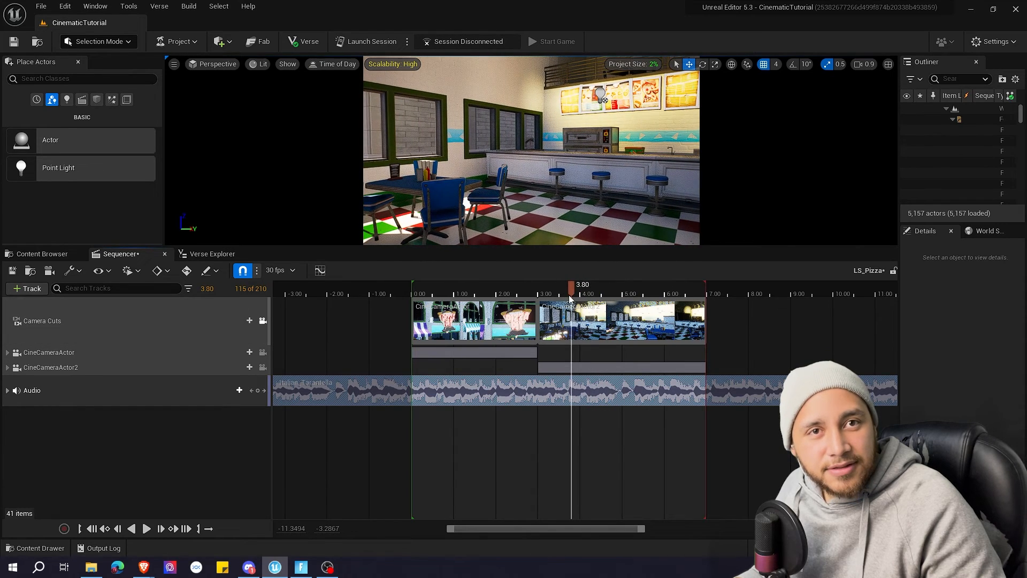
pyautogui.press('space')
pyautogui.press('space')
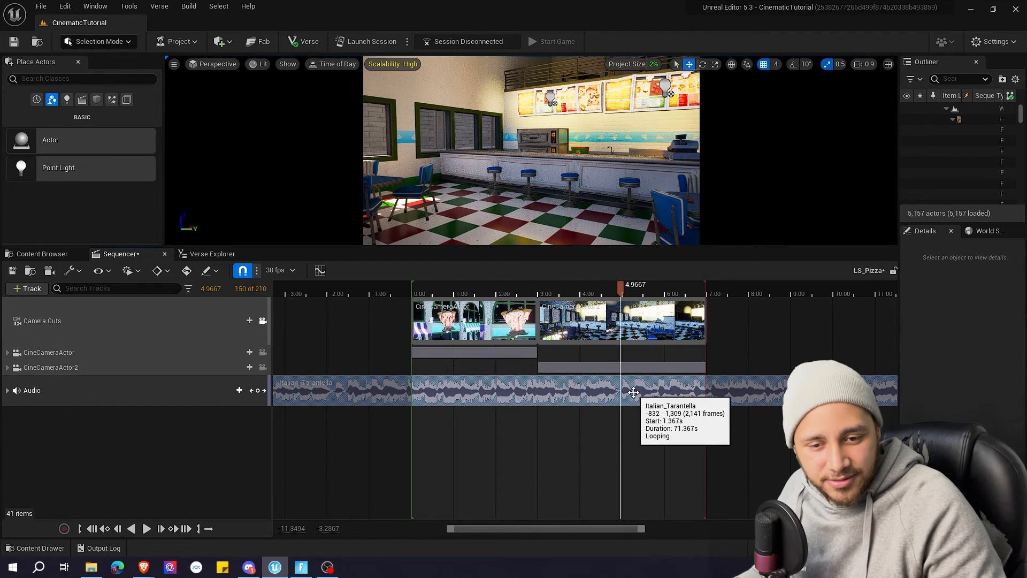
# Shift the Italian_Tarantella clip later so it starts at frame -773, and play the sequence from near its beginning.
pyautogui.moveTo(638, 393); pyautogui.dragTo(717, 392)
pyautogui.click(412, 296)
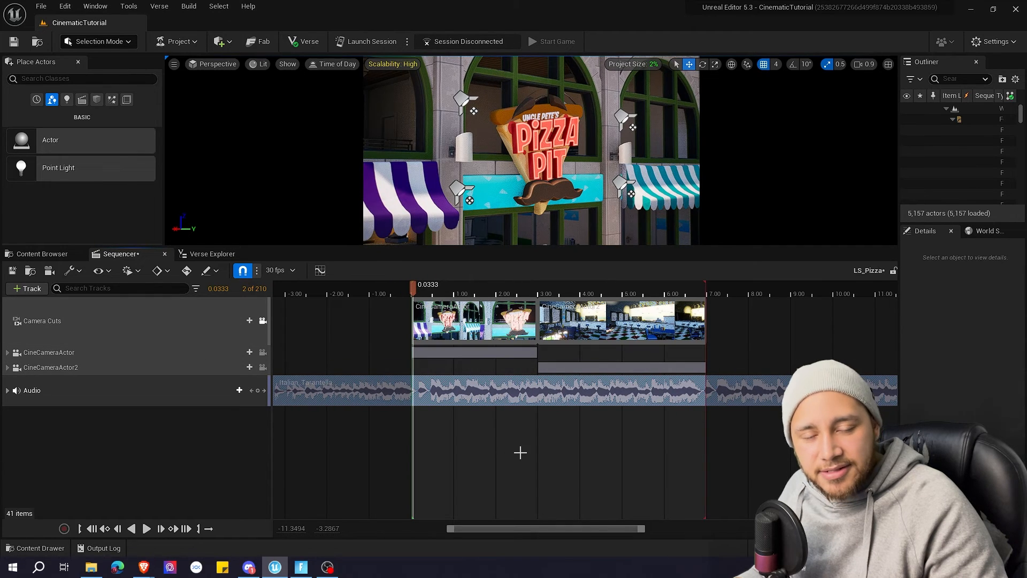
pyautogui.press('space')
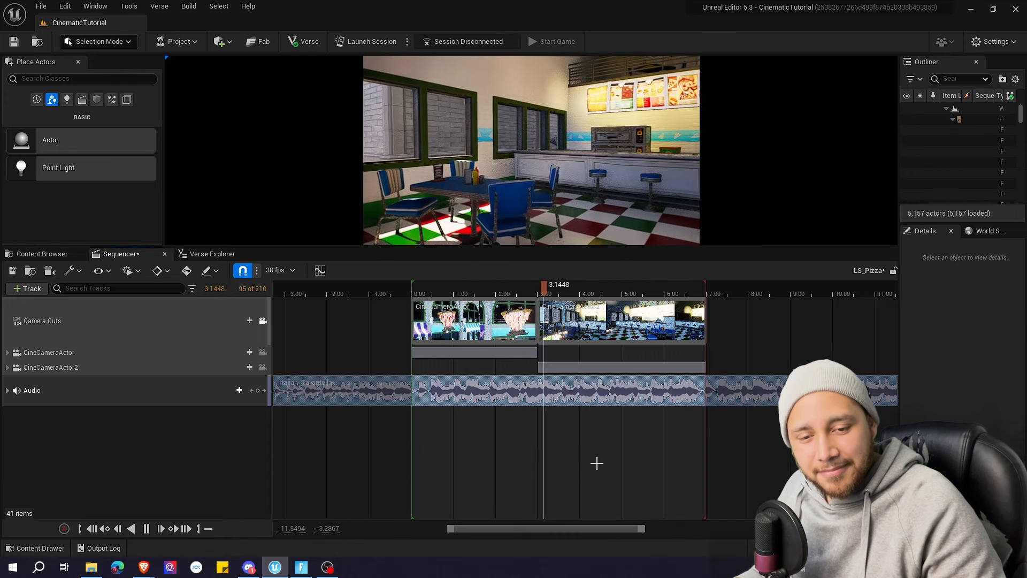
pyautogui.press('space')
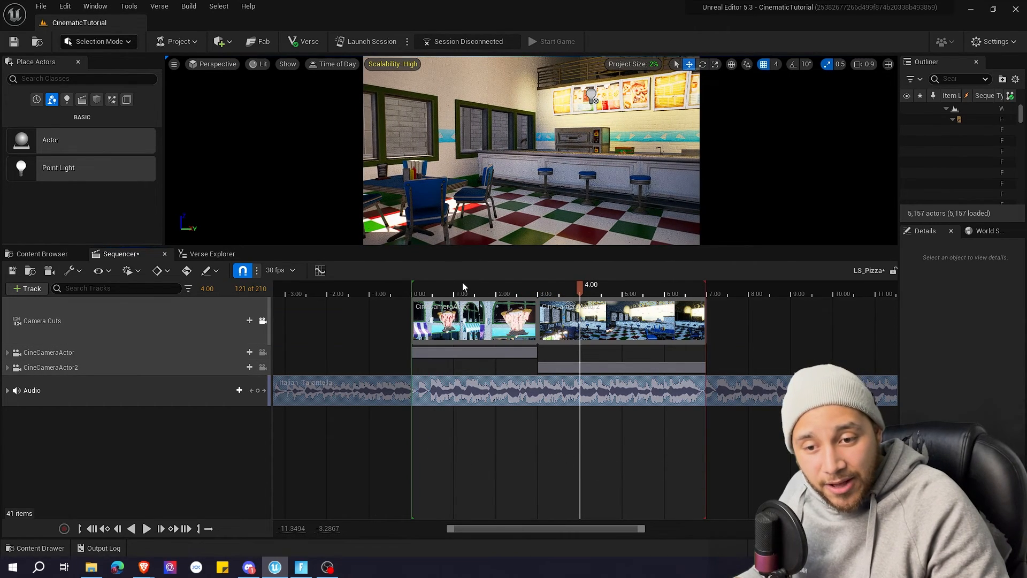
# Trim off the part of the Italian_Tarantella clip that lies before 0.00.
pyautogui.click(443, 287)
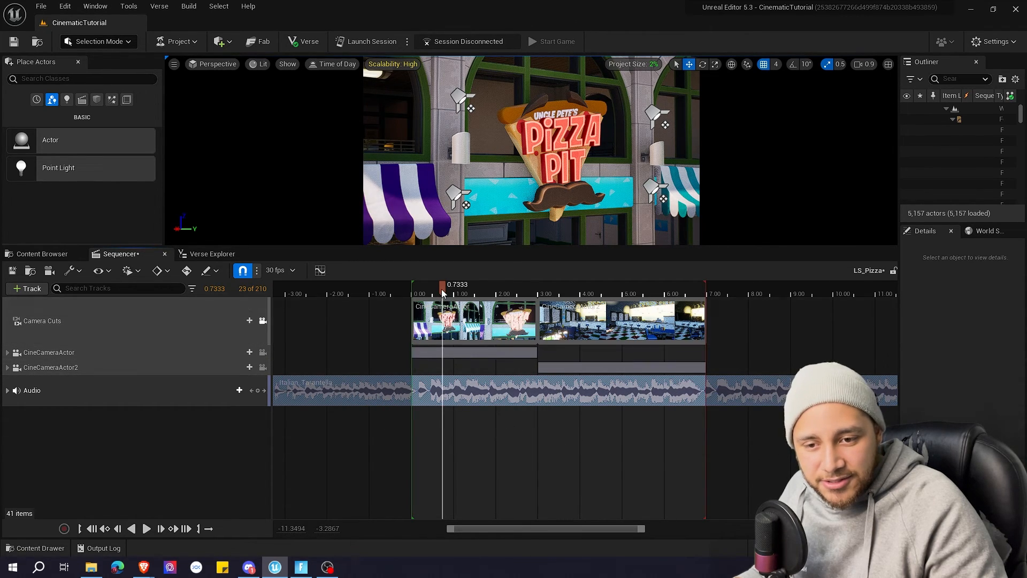
pyautogui.moveTo(441, 289); pyautogui.dragTo(411, 294)
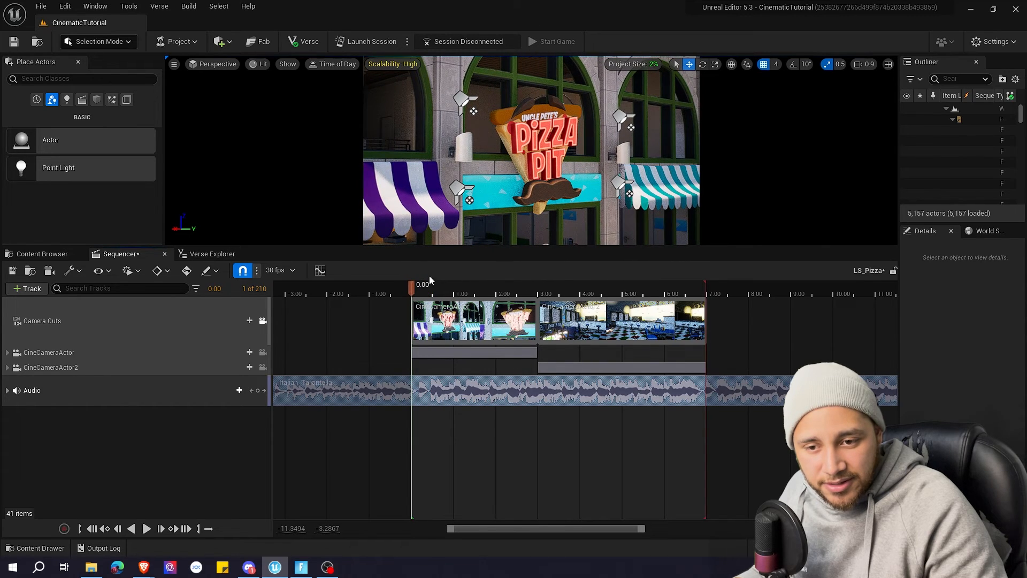
pyautogui.rightClick(433, 393)
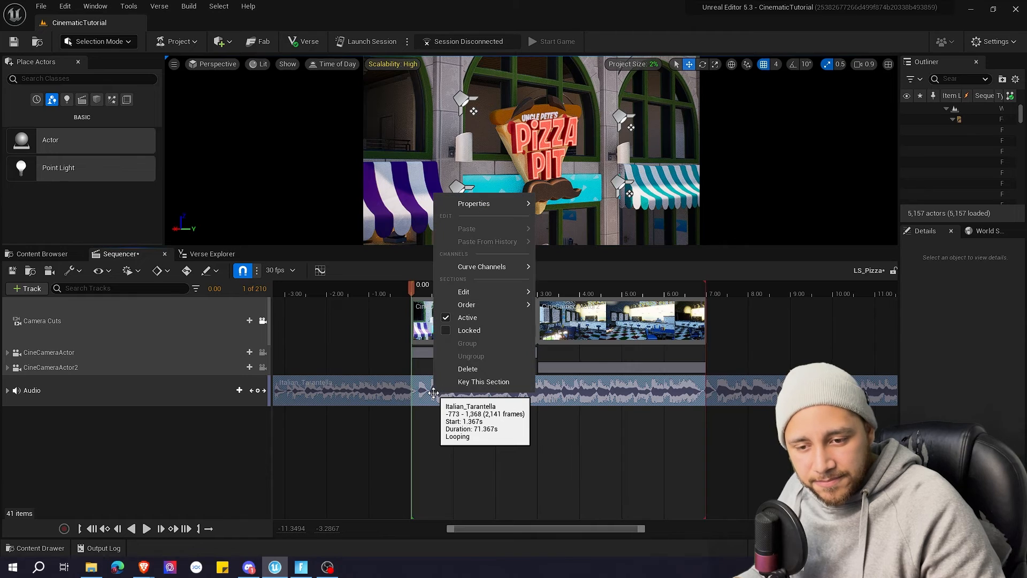
pyautogui.moveTo(483, 292)
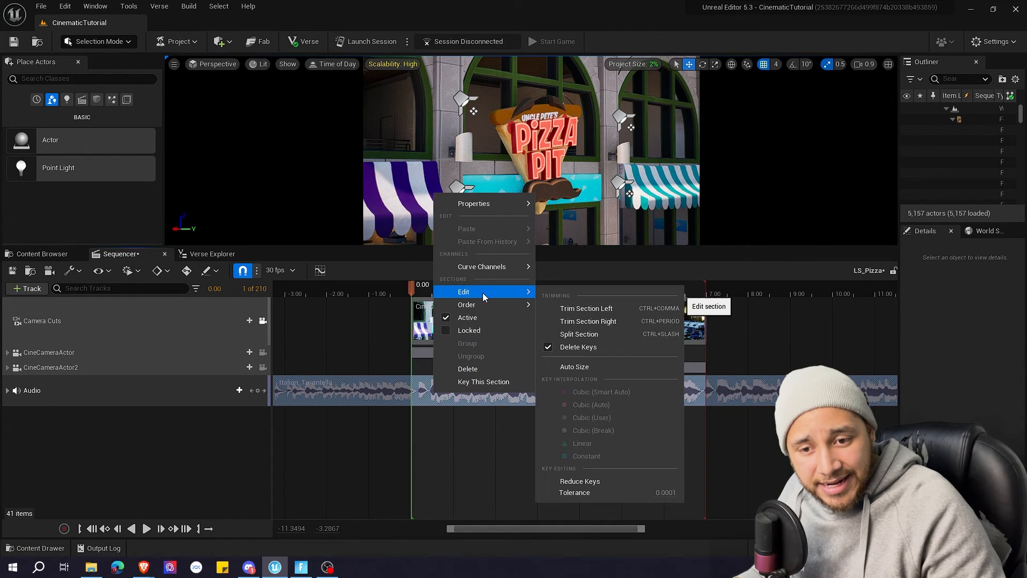
pyautogui.click(623, 310)
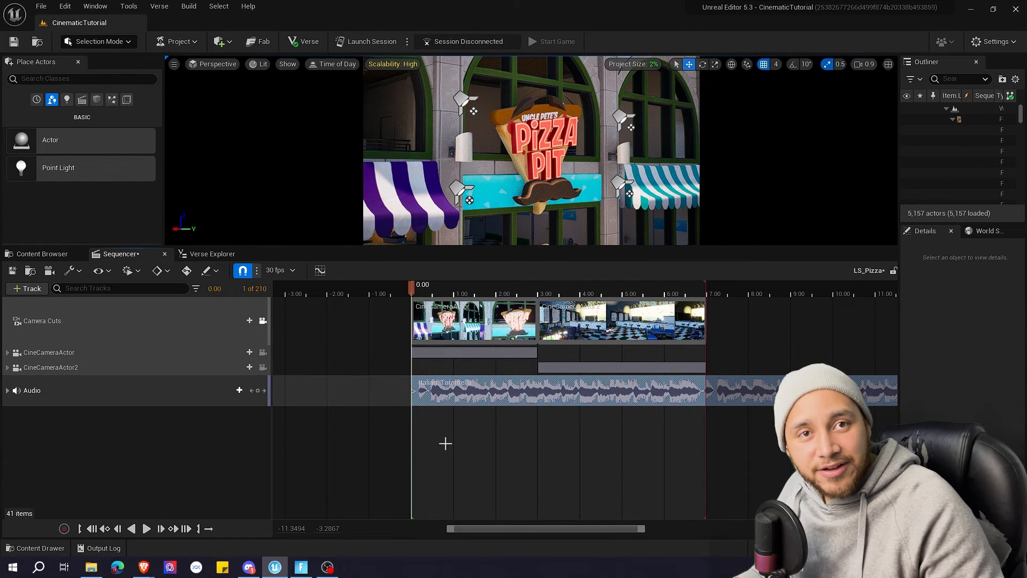
# Trim off the part of the Italian_Tarantella clip that extends past 7.00.
pyautogui.moveTo(662, 289); pyautogui.dragTo(704, 287)
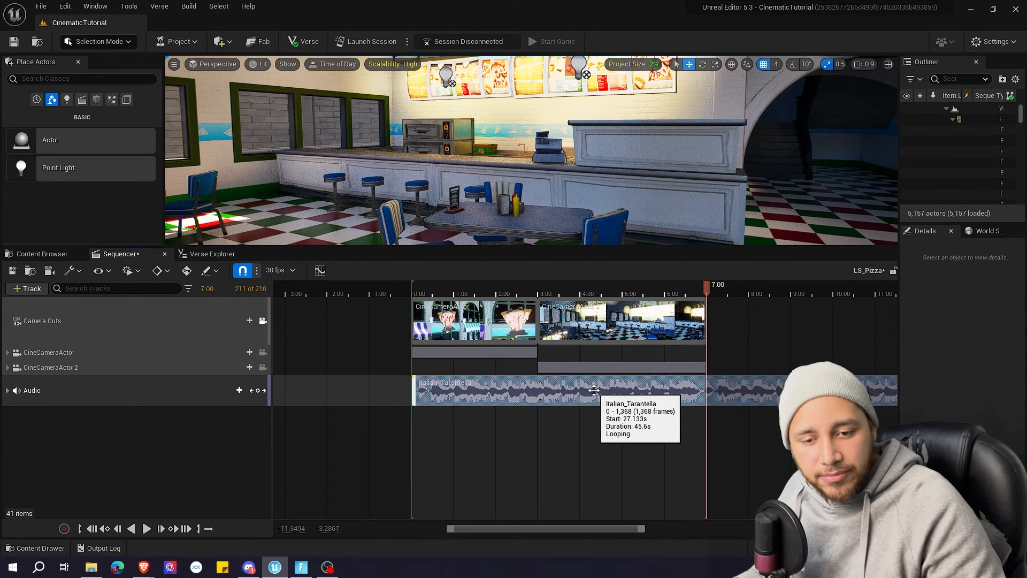
pyautogui.rightClick(593, 388)
pyautogui.moveTo(645, 287)
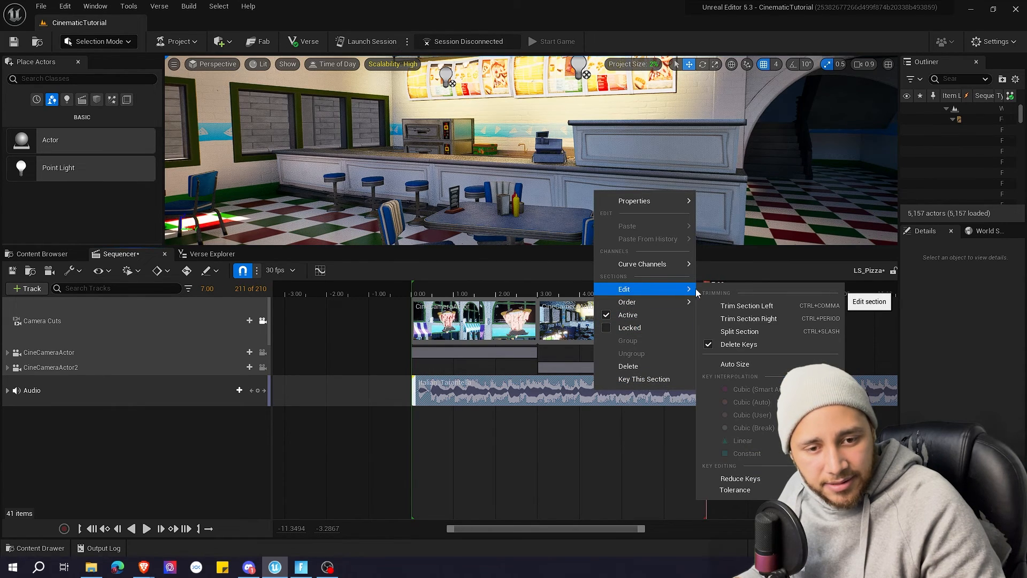
pyautogui.click(765, 319)
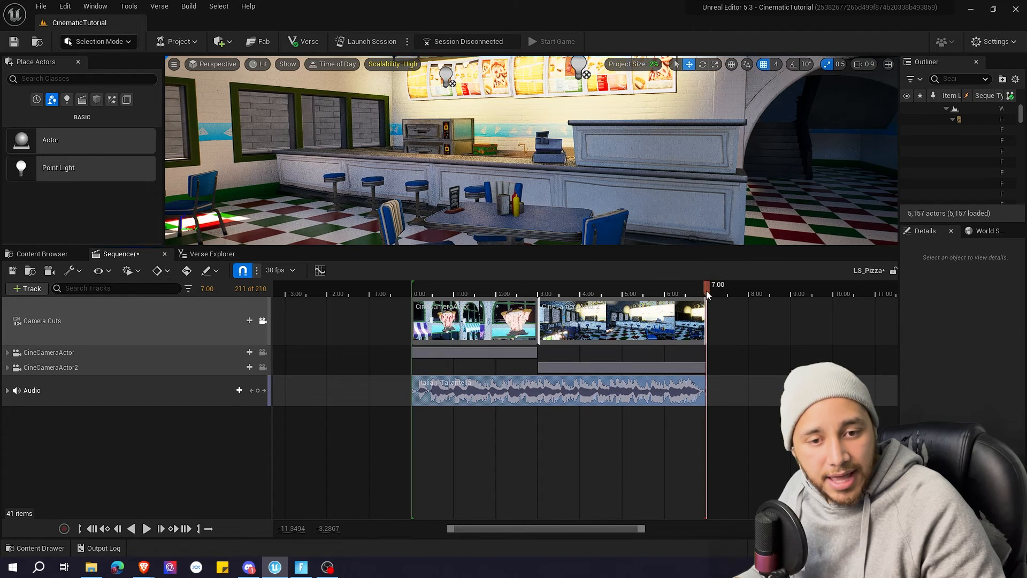
# Play the sequence from 0.10 to check the trimmed music against both camera shots.
pyautogui.moveTo(694, 287); pyautogui.dragTo(416, 292)
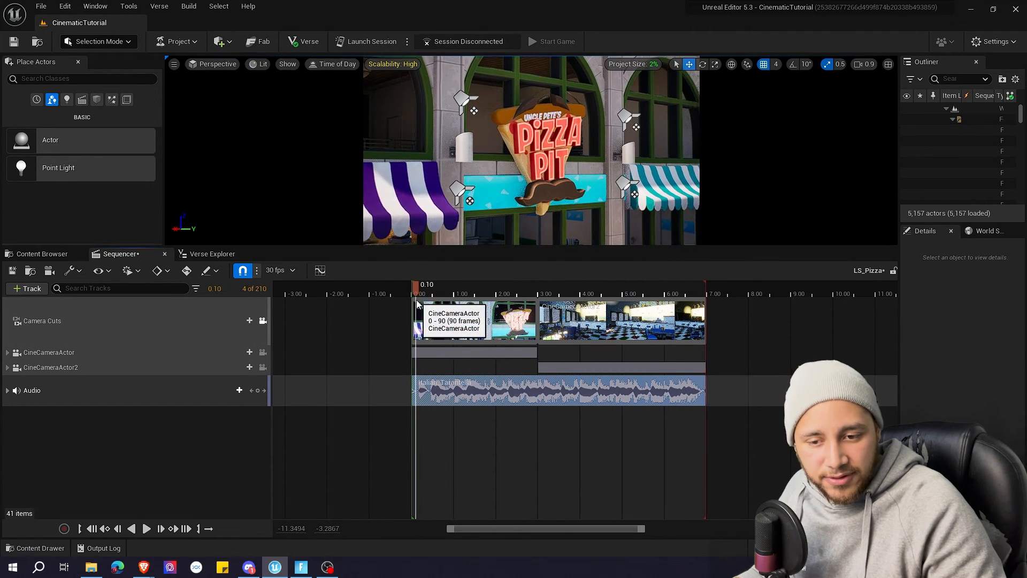
pyautogui.press('space')
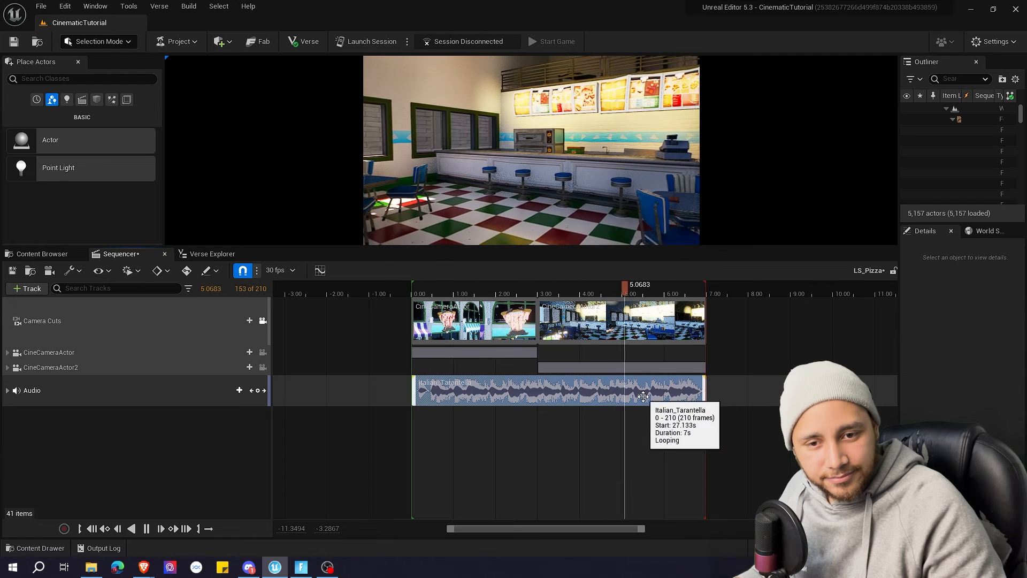
pyautogui.press('space')
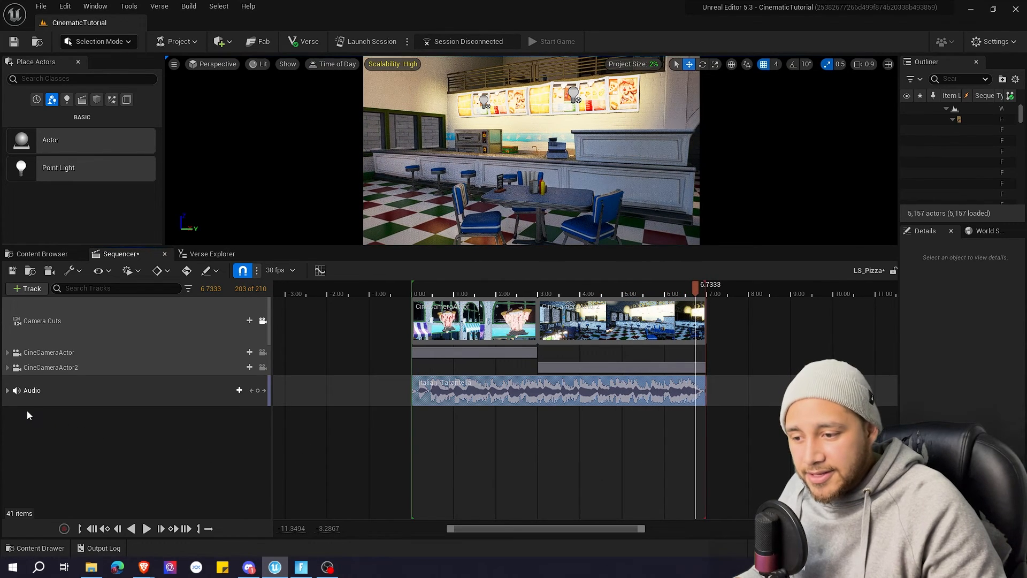
# Set the Audio track's volume to 0.5 and play the sequence to check its loudness.
pyautogui.click(8, 392)
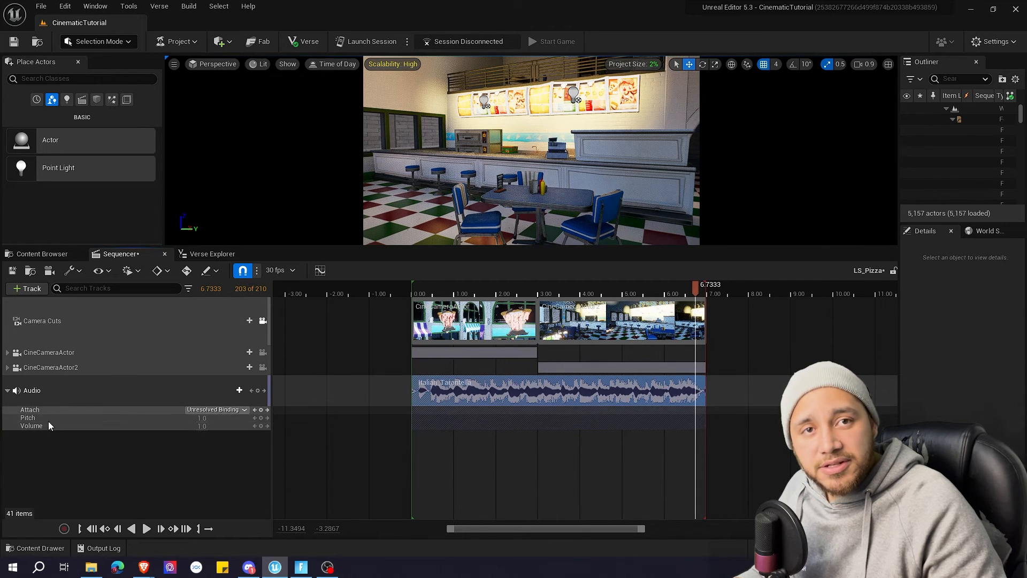
pyautogui.moveTo(554, 293); pyautogui.dragTo(483, 295)
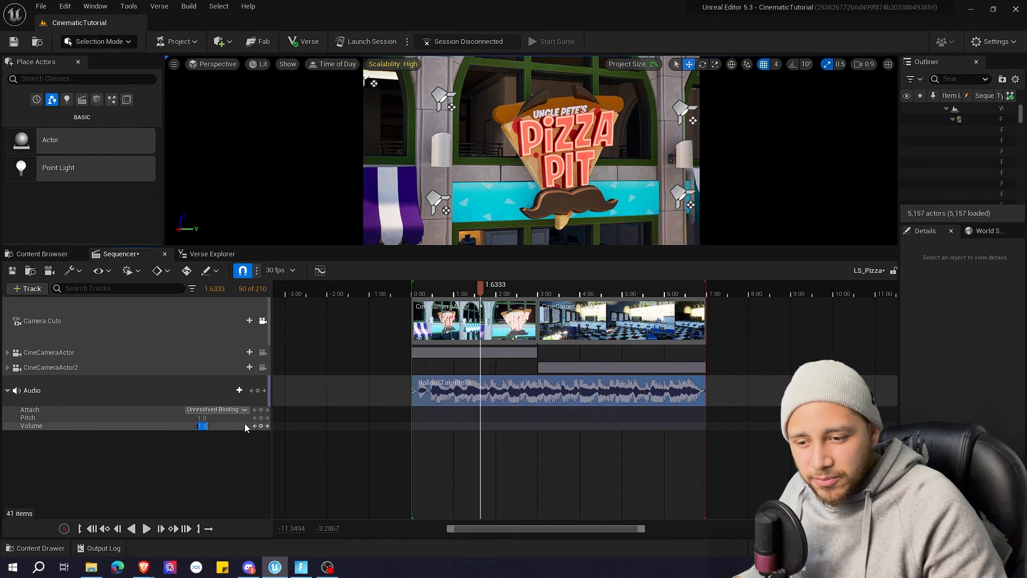
pyautogui.write('0.5')
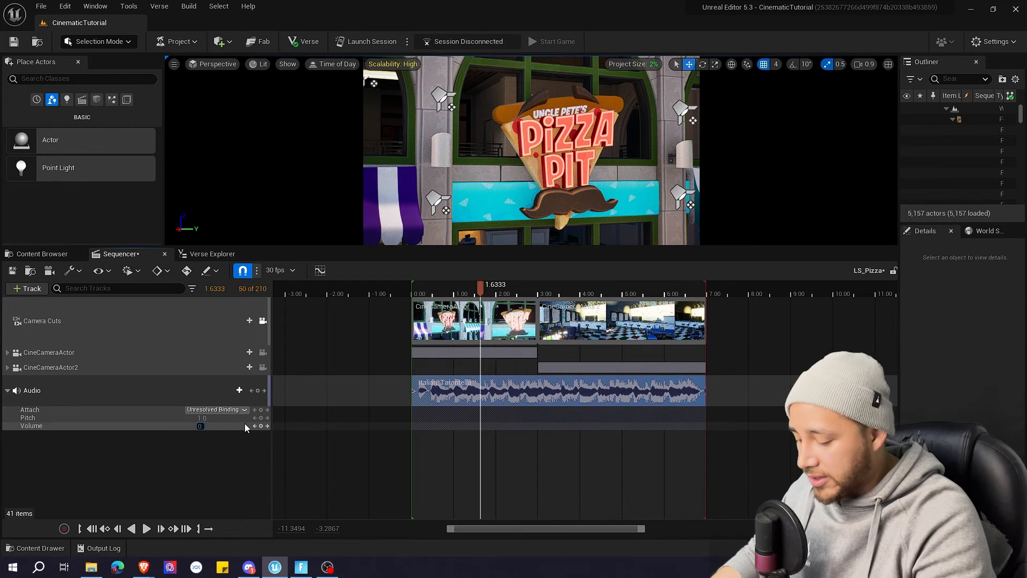
pyautogui.press('Return')
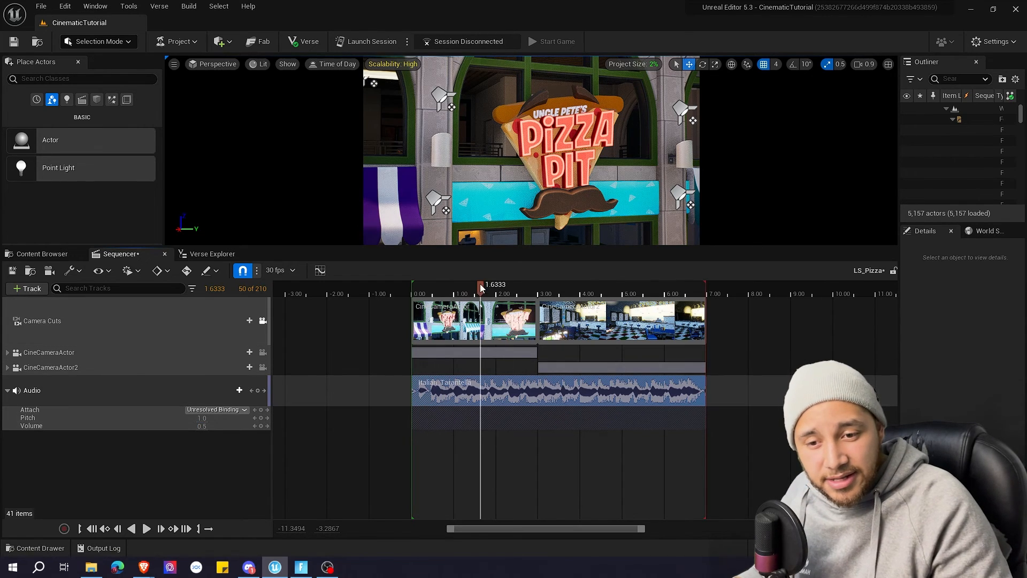
pyautogui.press('space')
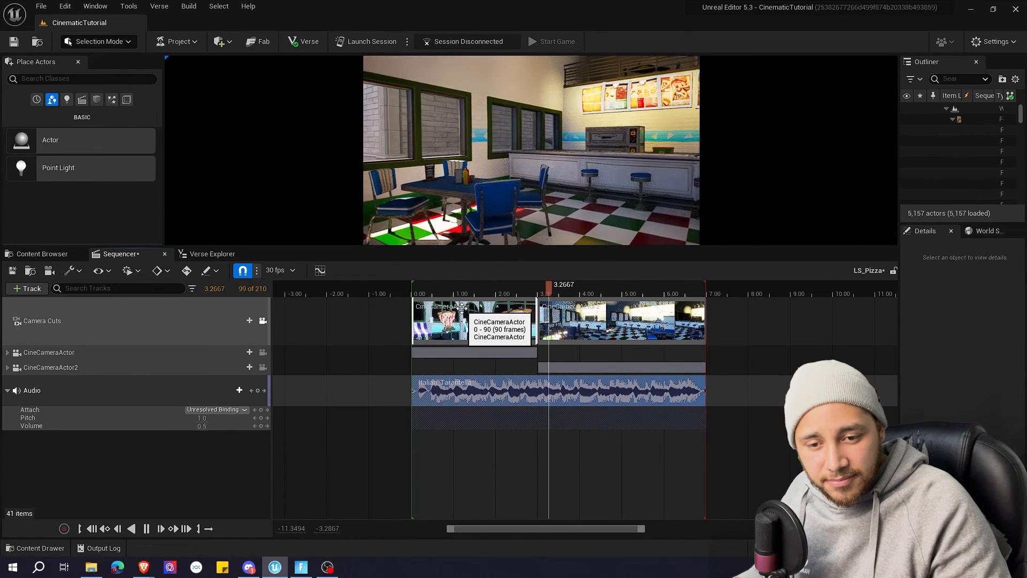
pyautogui.press('space')
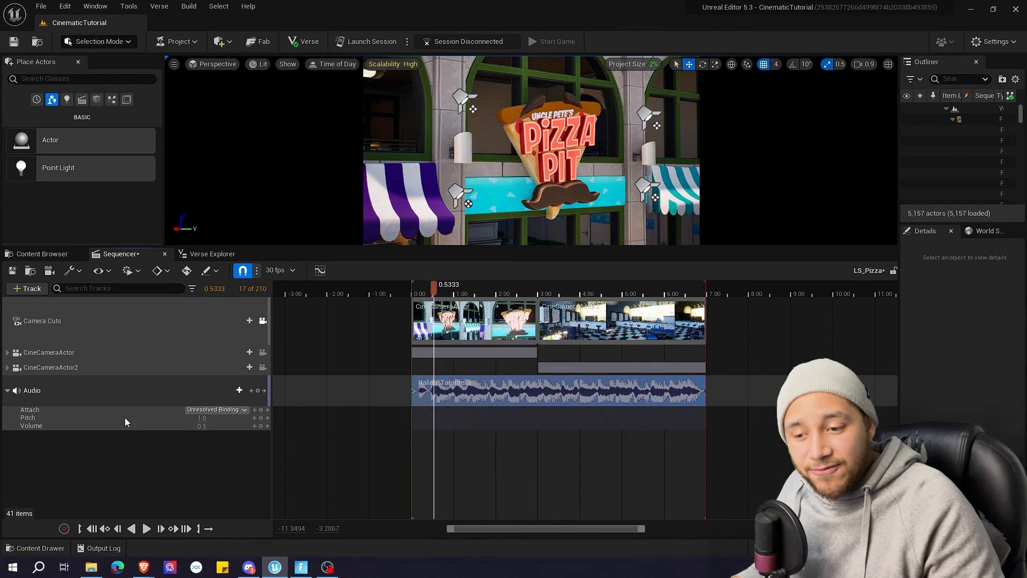
# Add a volume keyframe at 0.4333 on the Audio track, keeping the 0.5 level.
pyautogui.click(425, 288)
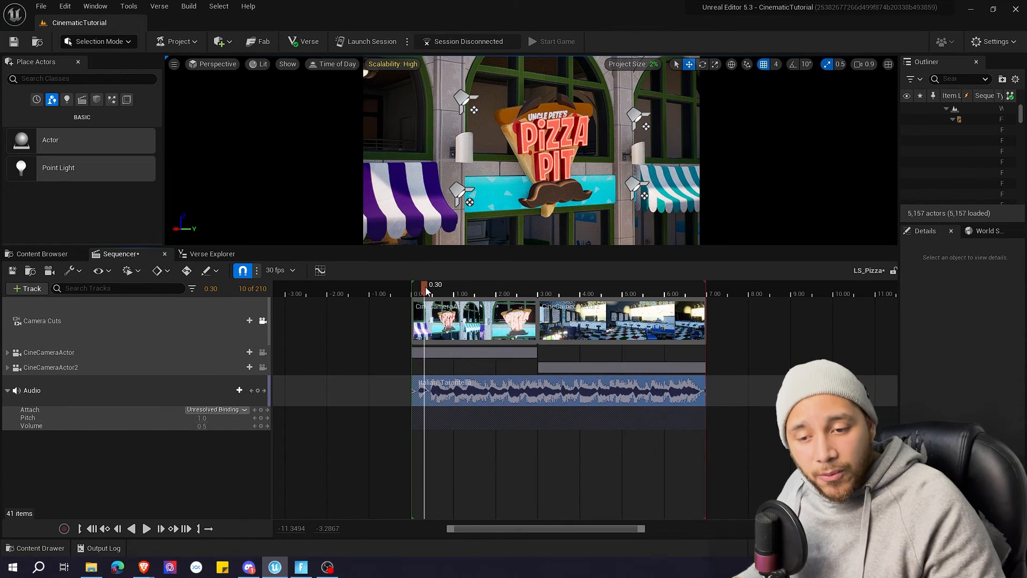
pyautogui.moveTo(425, 288); pyautogui.dragTo(412, 290)
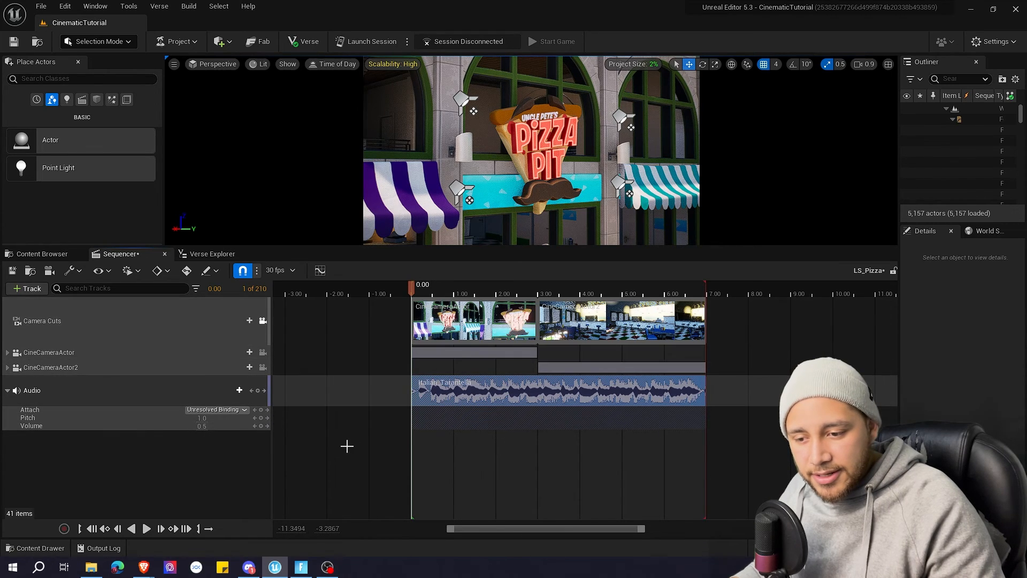
pyautogui.moveTo(410, 286); pyautogui.dragTo(430, 287)
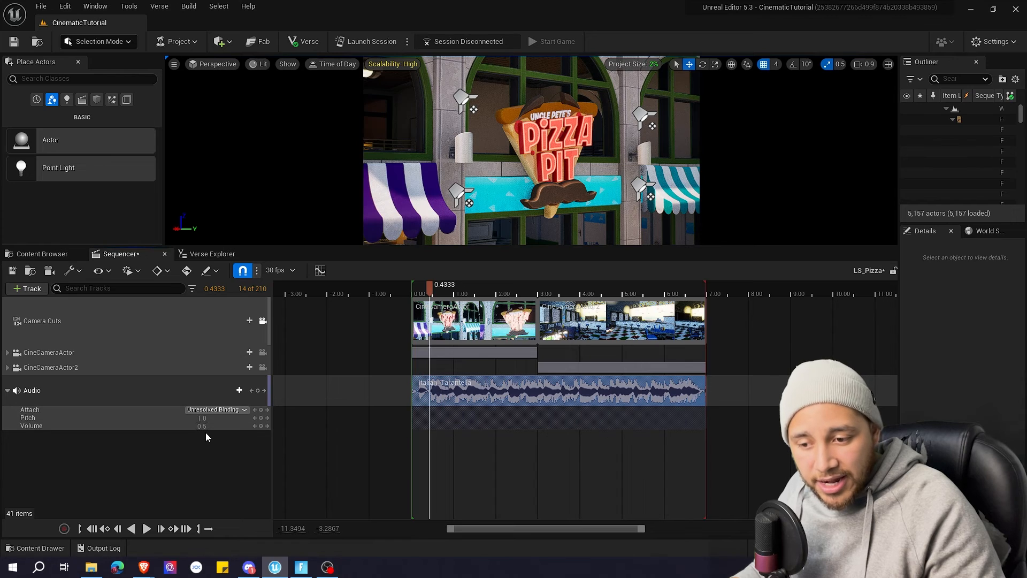
pyautogui.click(261, 426)
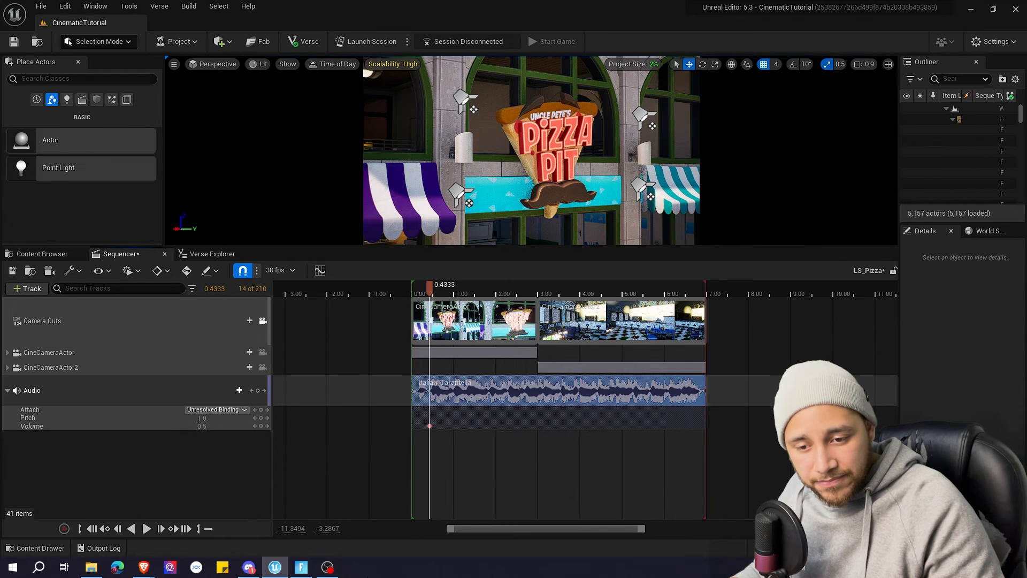
# Add a volume keyframe at 0.0333 on the Audio track and set its value to 0 for a fade-in.
pyautogui.moveTo(429, 295); pyautogui.dragTo(413, 295)
pyautogui.click(261, 426)
pyautogui.click(204, 427)
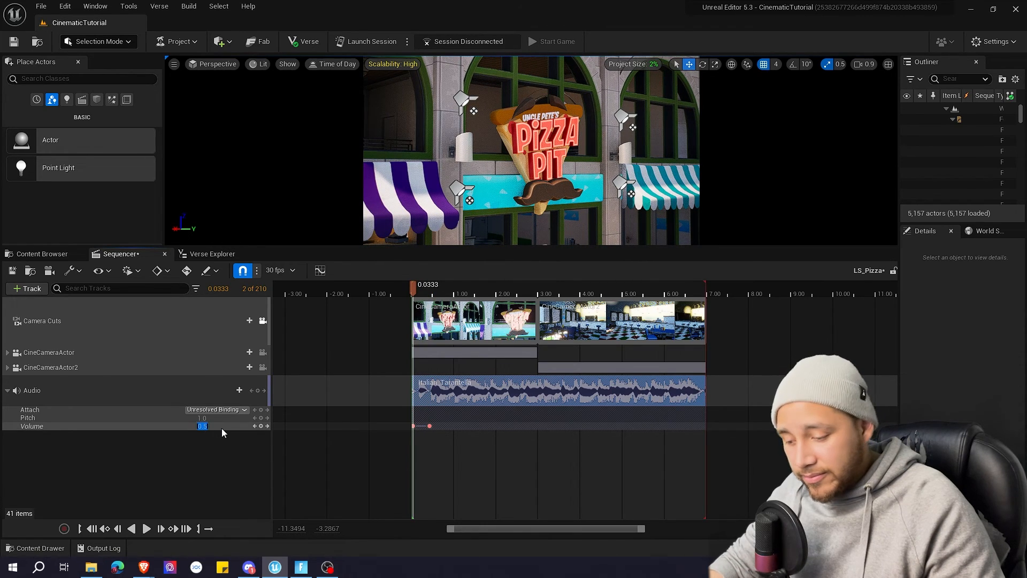
pyautogui.write('0')
pyautogui.press('Return')
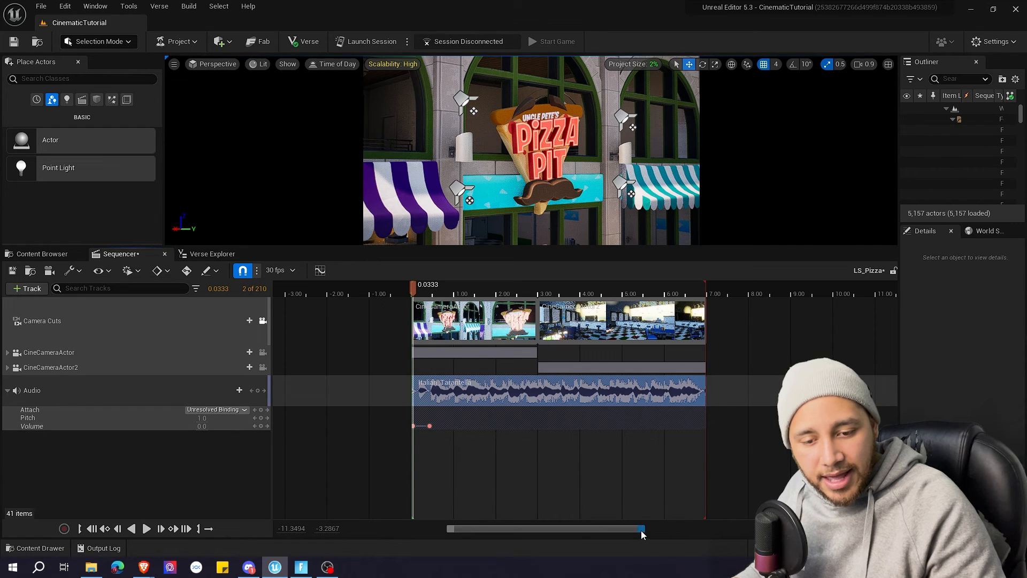
# Play the sequence from its beginning to check the music's fade-in between the two volume keyframes.
pyautogui.moveTo(641, 530); pyautogui.dragTo(511, 531)
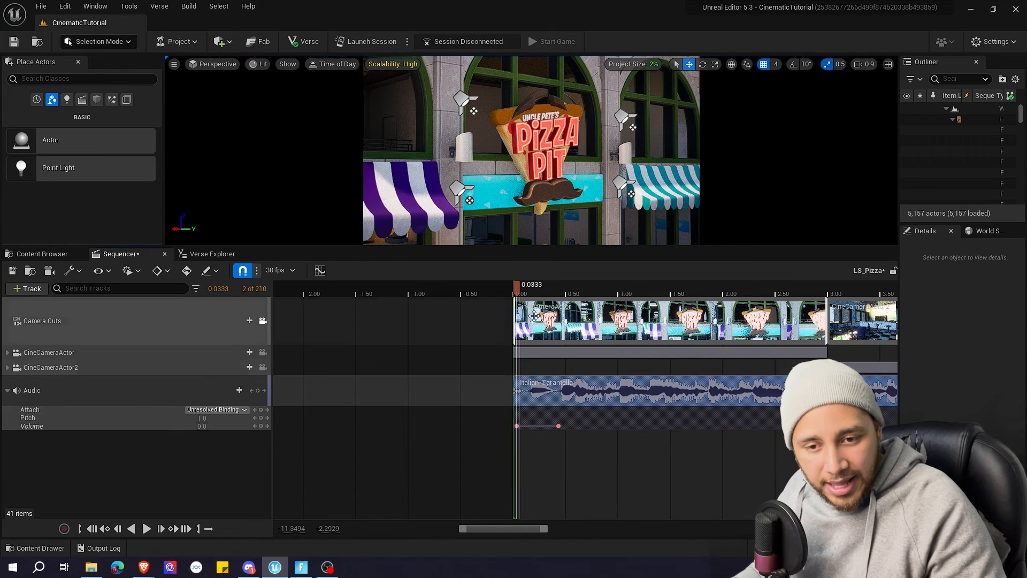
pyautogui.moveTo(520, 292)
pyautogui.mouseDown()
pyautogui.moveTo(561, 296)
pyautogui.moveTo(510, 295)
pyautogui.mouseUp()
pyautogui.press('space')
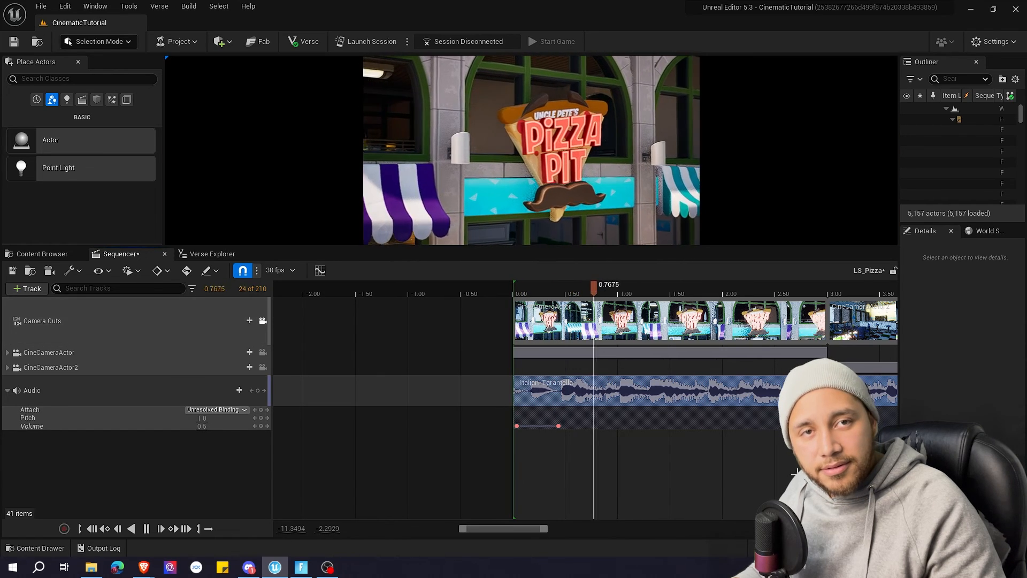
pyautogui.press('space')
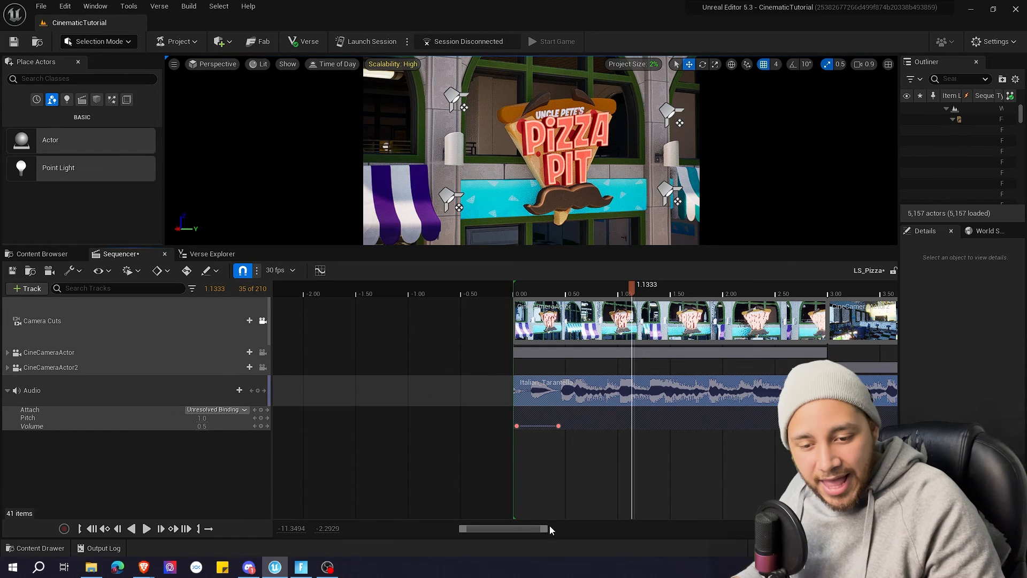
# Add a volume keyframe at 6.6667 on the Audio track, keeping the 0.5 level.
pyautogui.moveTo(545, 529); pyautogui.dragTo(674, 530)
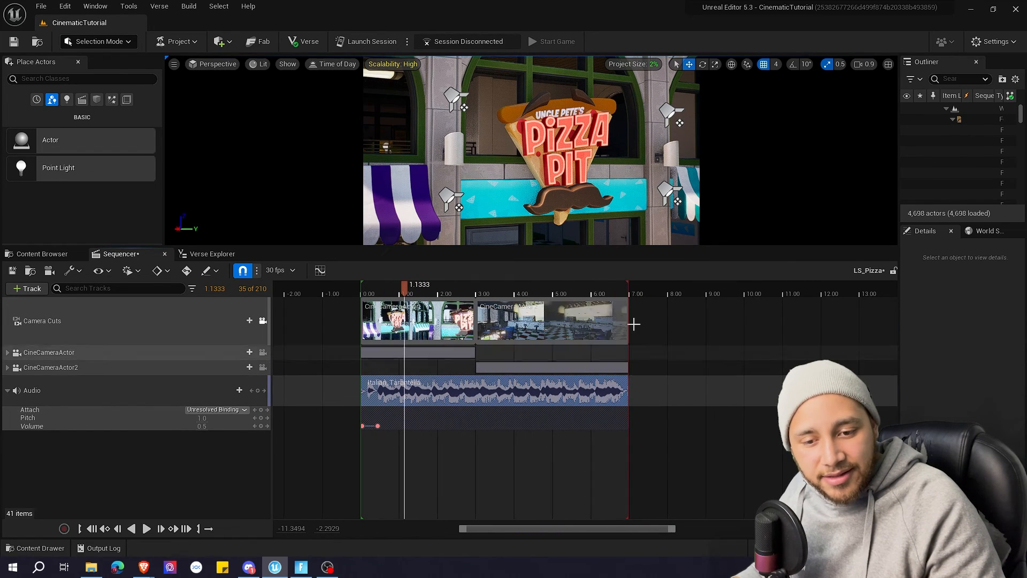
pyautogui.moveTo(607, 287); pyautogui.dragTo(617, 290)
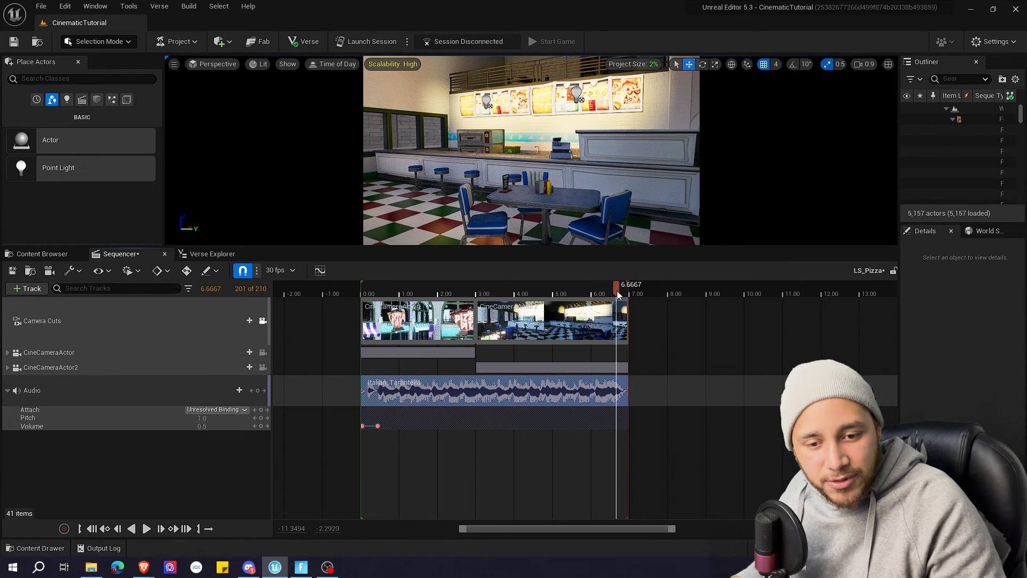
pyautogui.click(261, 426)
# Add a volume keyframe of 0 at 6.9333 on the Audio track for a fade-out and play the sequence's ending.
pyautogui.moveTo(487, 295); pyautogui.dragTo(586, 318)
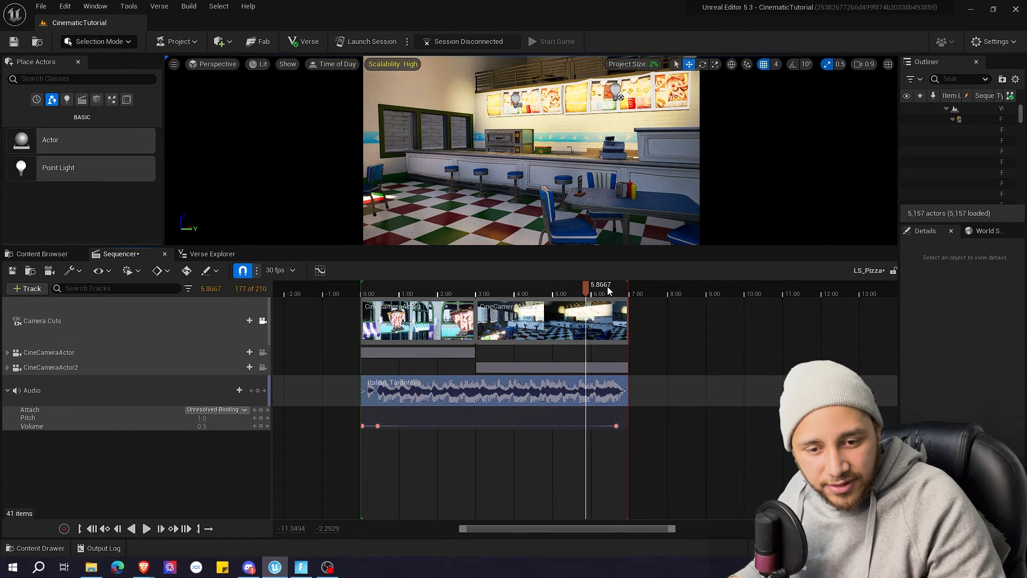
pyautogui.moveTo(608, 290); pyautogui.dragTo(627, 294)
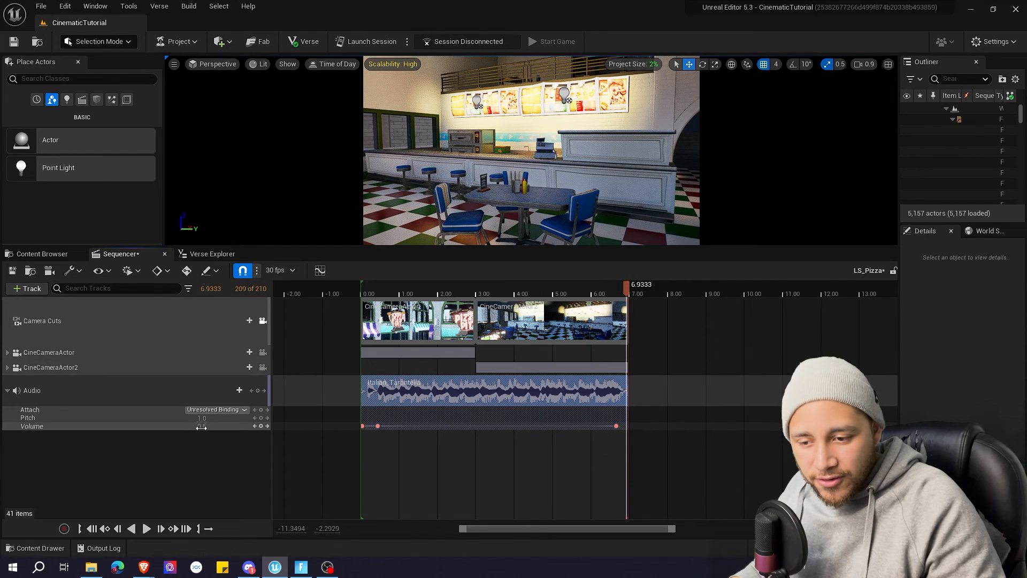
pyautogui.keyDown('ctrl'); pyautogui.scroll(3, 625, 283); pyautogui.keyUp('ctrl')
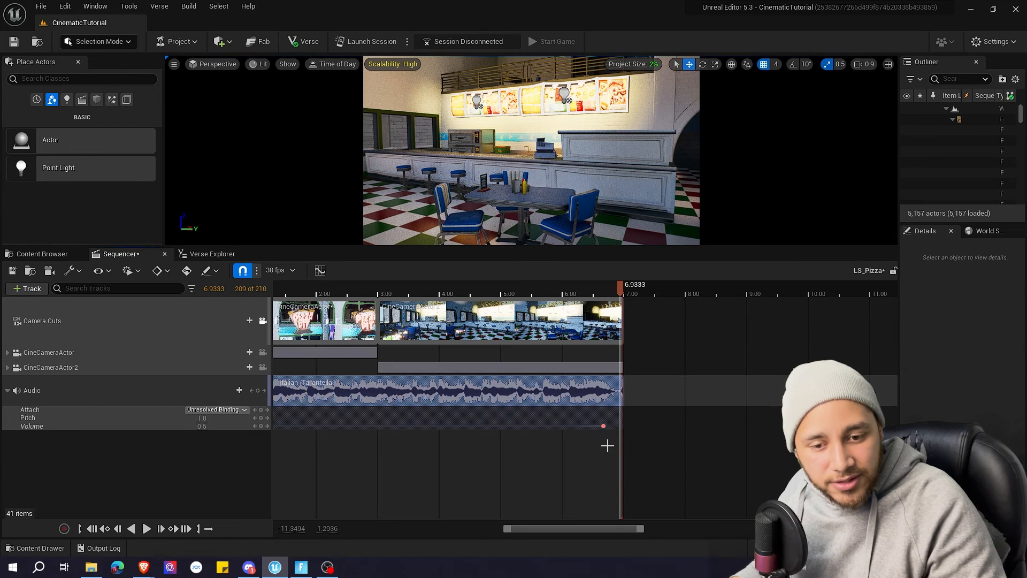
pyautogui.click(202, 426)
pyautogui.write('0')
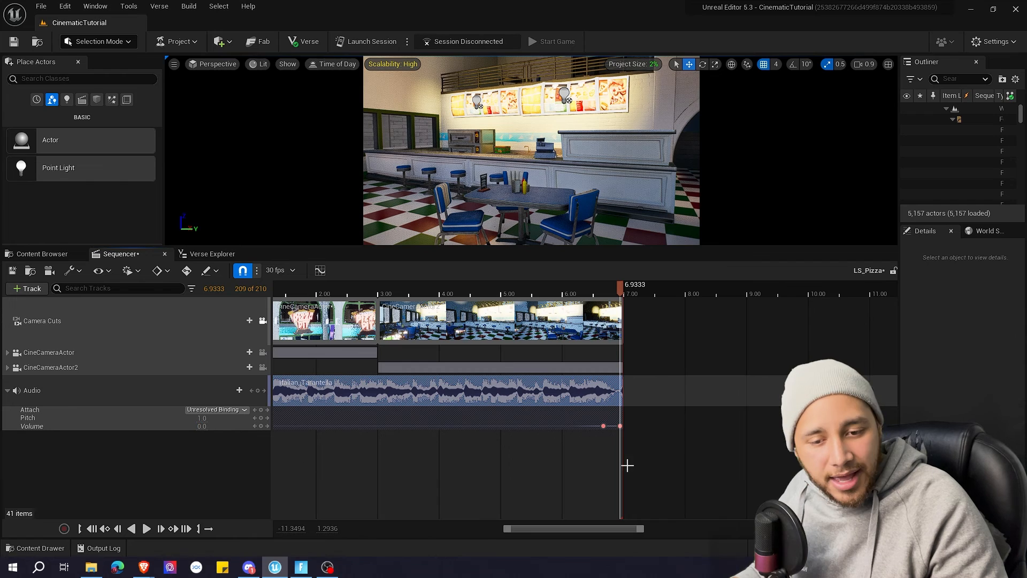
pyautogui.press('Return')
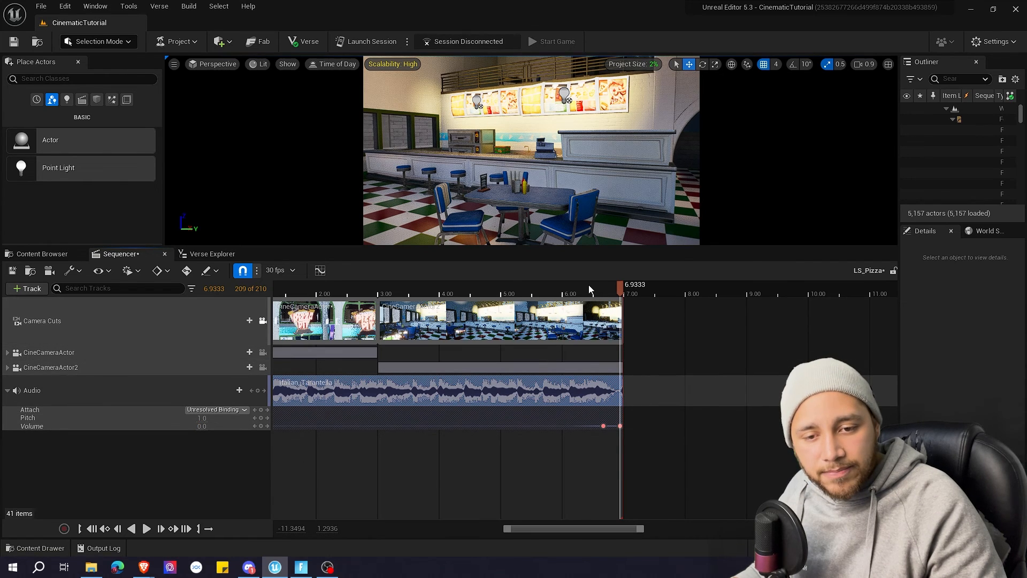
pyautogui.click(476, 294)
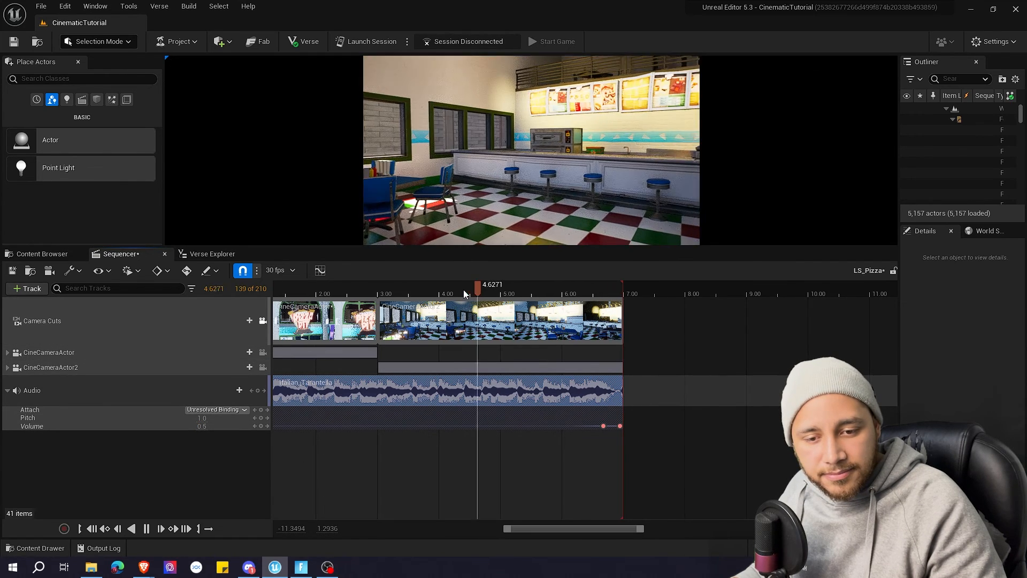
pyautogui.press('space')
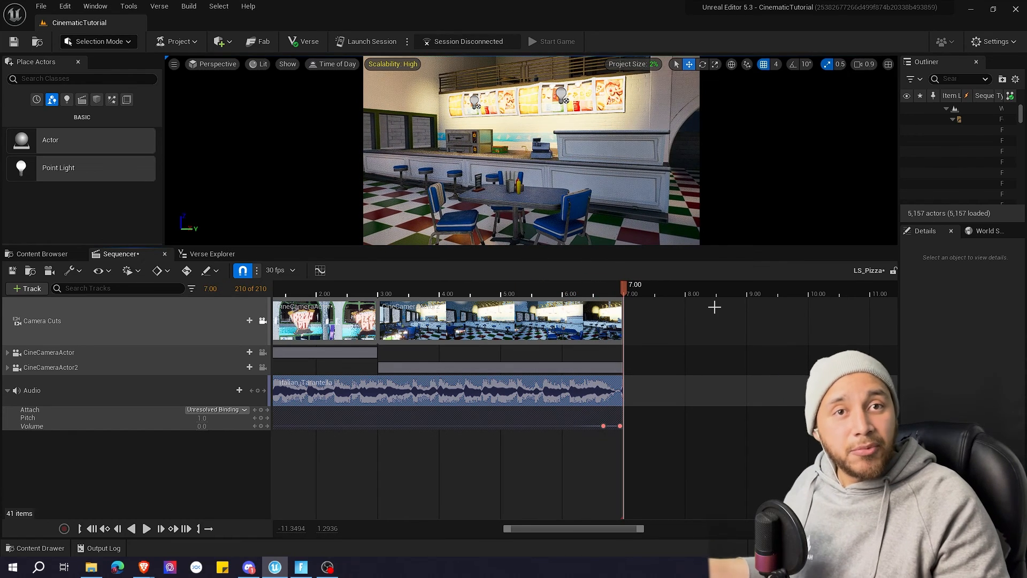
# Set the Audio track's volume keyframes at 0.4333 and 6.6667 to 0.3 and play the sequence from its beginning.
pyautogui.moveTo(504, 528); pyautogui.dragTo(448, 528)
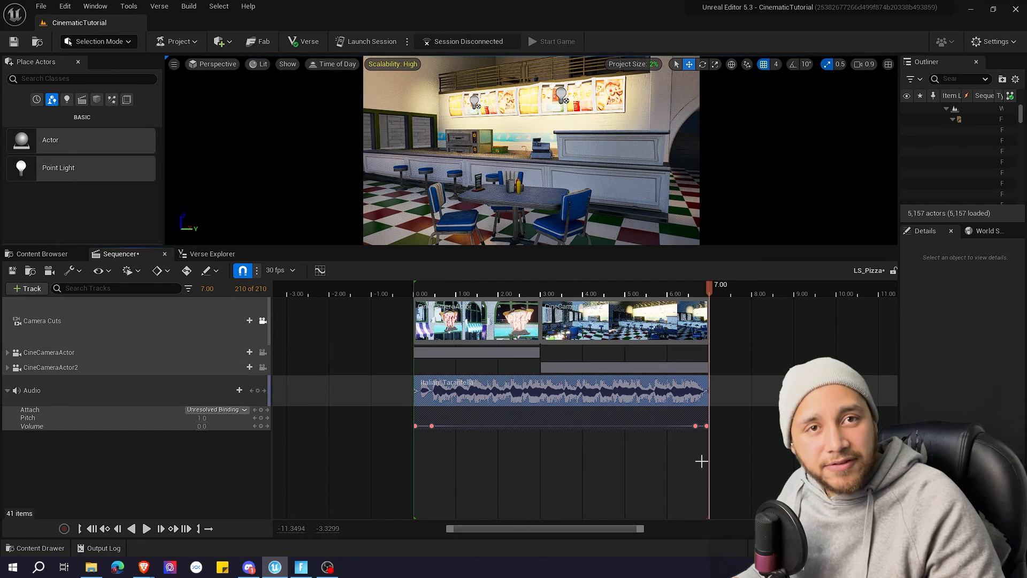
pyautogui.click(593, 289)
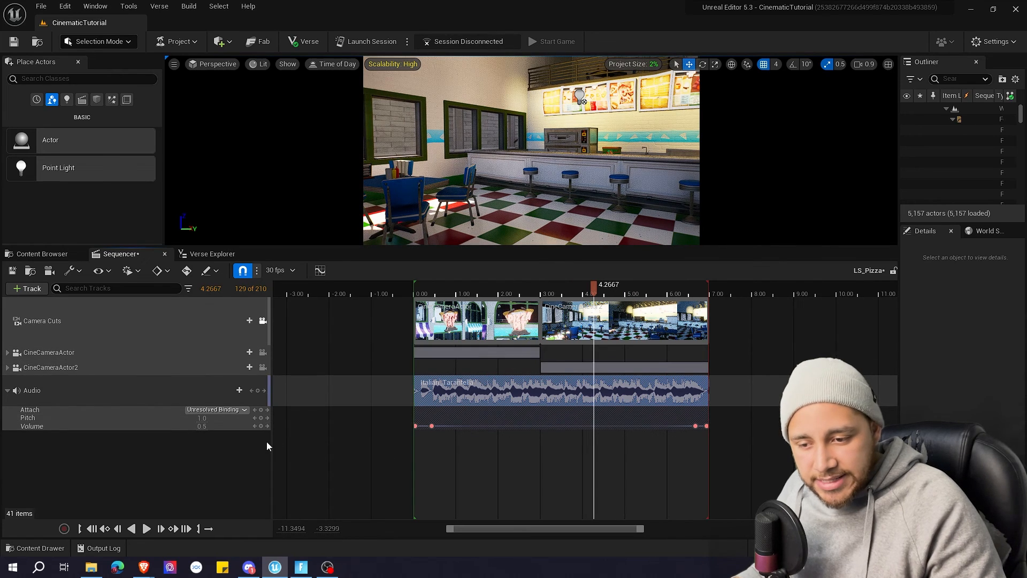
pyautogui.click(255, 426)
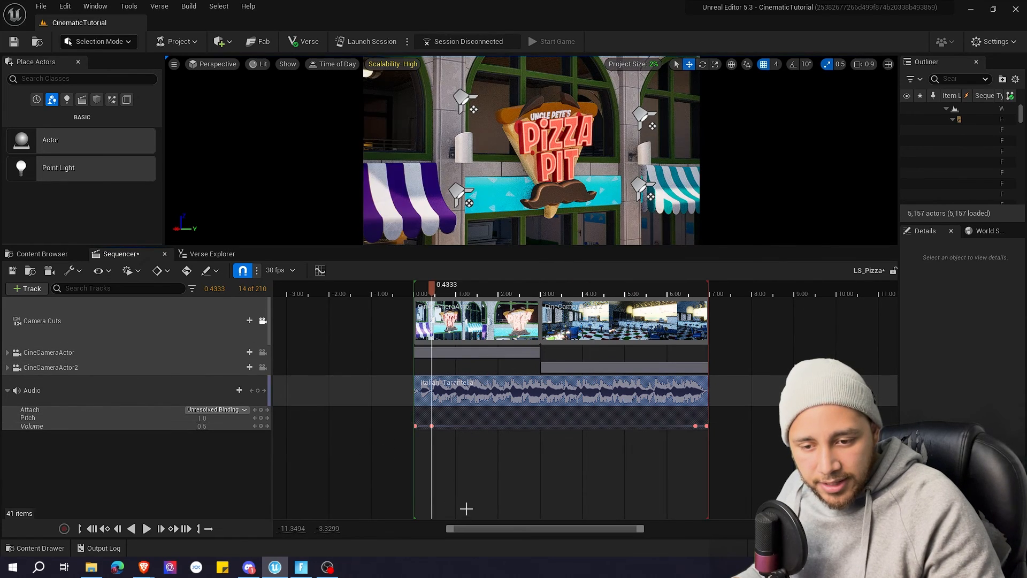
pyautogui.click(431, 426)
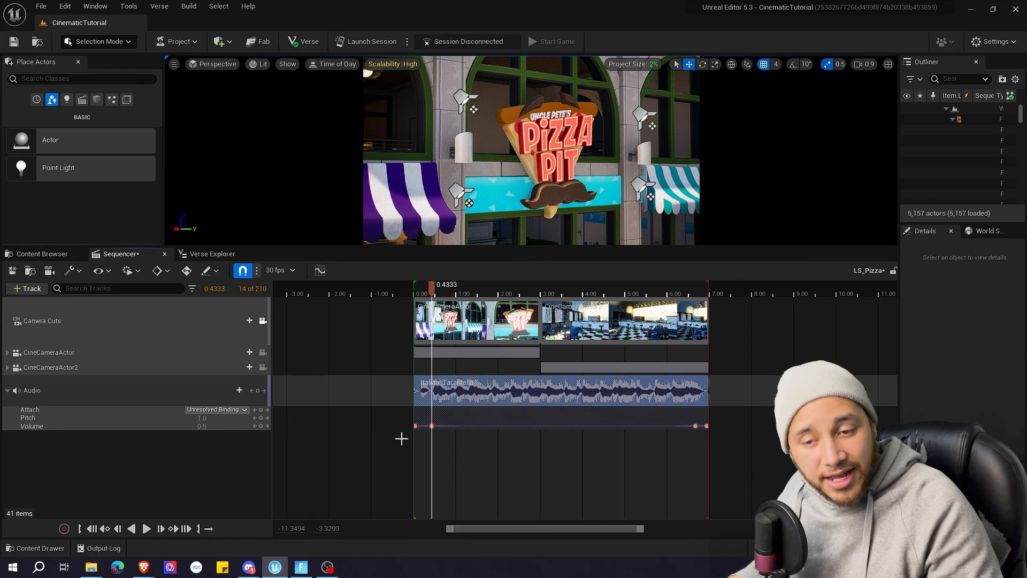
pyautogui.click(202, 425)
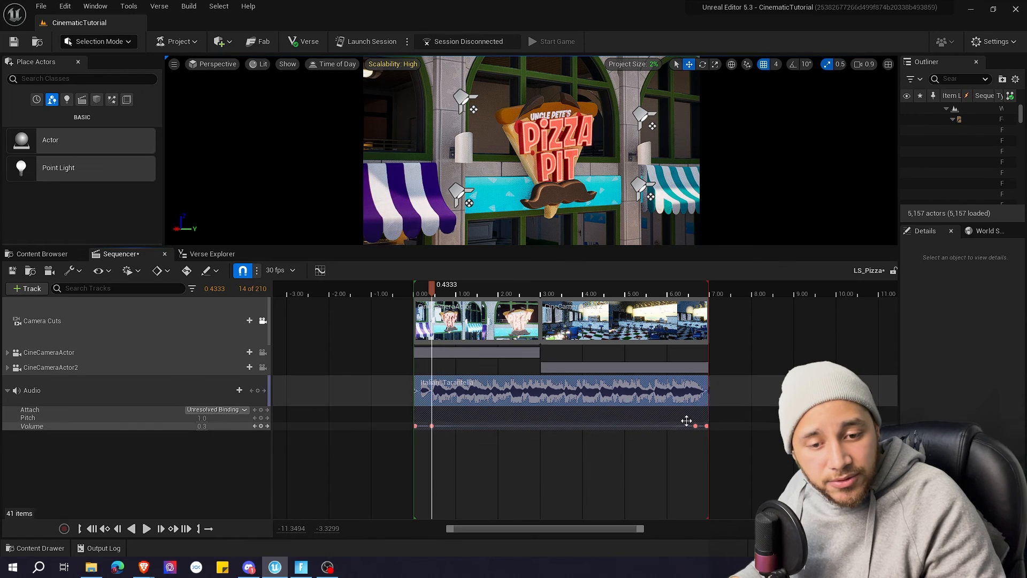
pyautogui.click(267, 426)
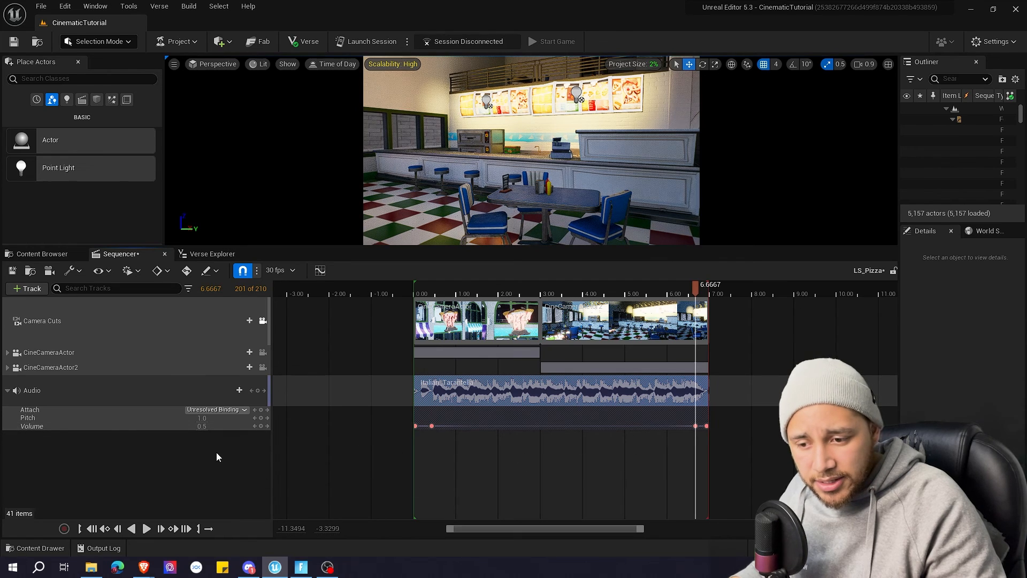
pyautogui.click(202, 427)
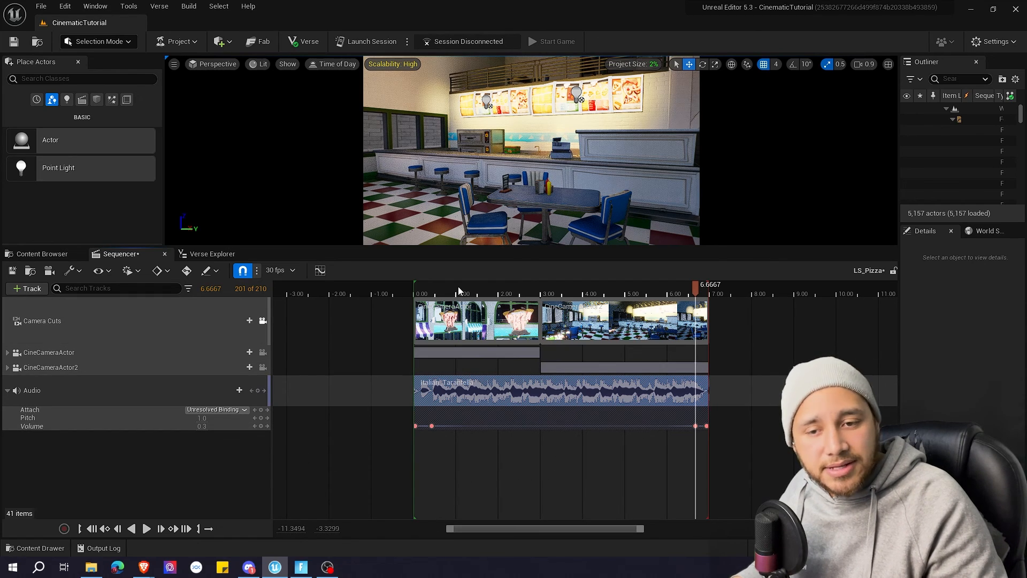
pyautogui.moveTo(458, 287); pyautogui.dragTo(413, 284)
pyautogui.press('space')
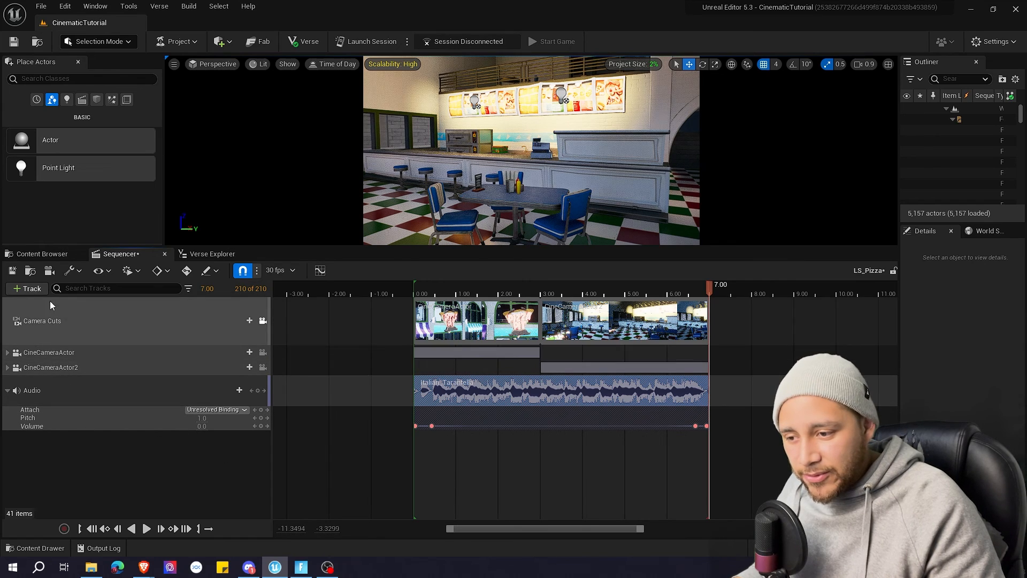
# Add a second audio track and place it between CineCameraActor2 and the existing music track.
pyautogui.click(30, 288)
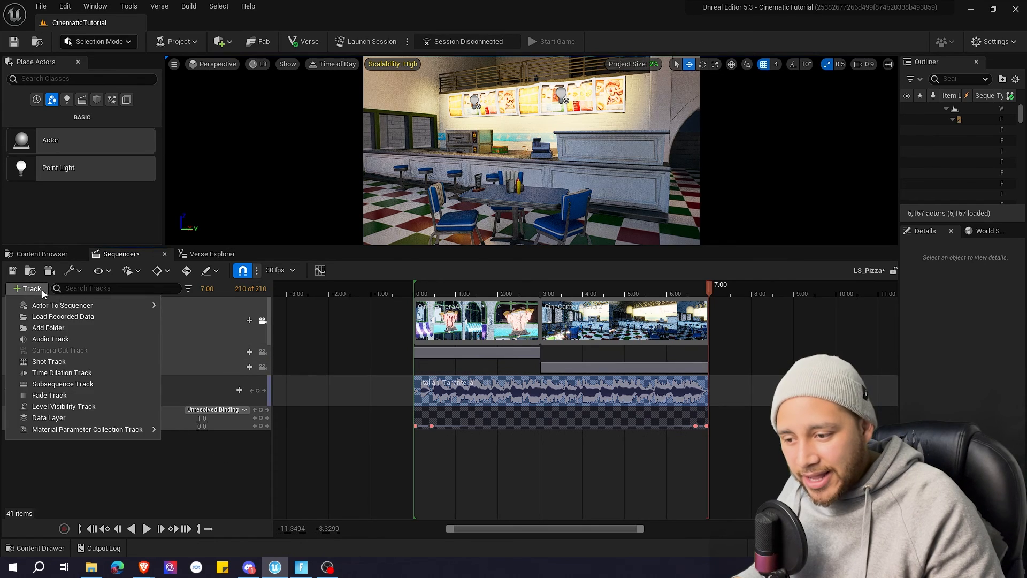
pyautogui.click(74, 339)
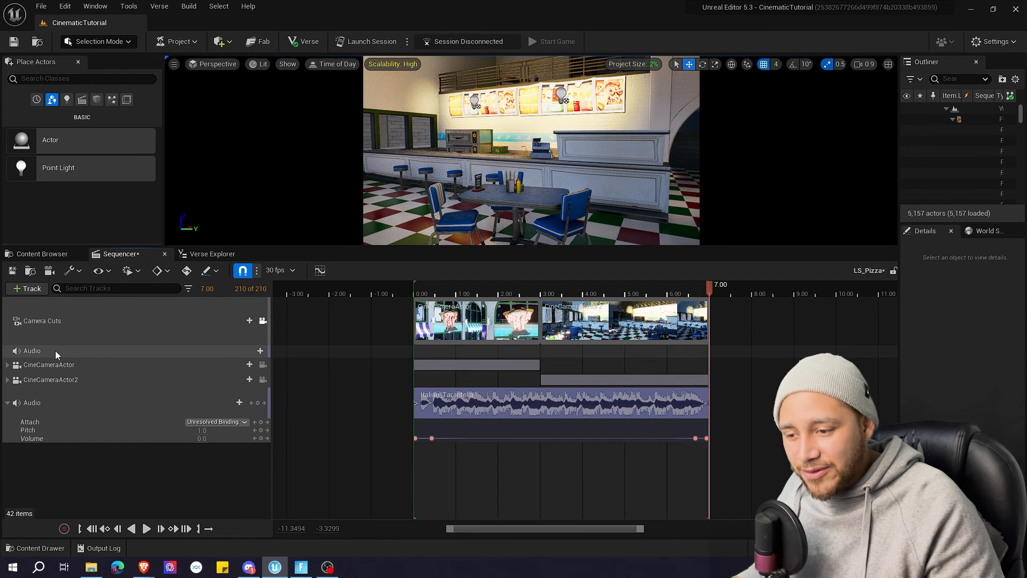
pyautogui.moveTo(31, 352); pyautogui.dragTo(44, 391)
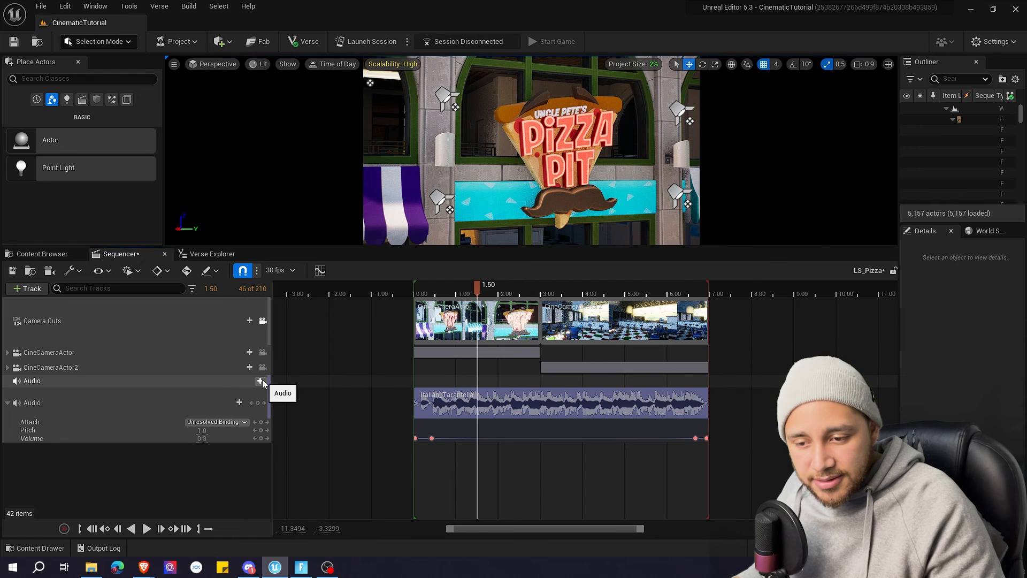
# Insert the Pizza_Time sound wave on the new audio track at 1.50.
pyautogui.click(260, 380)
pyautogui.write('pizz')
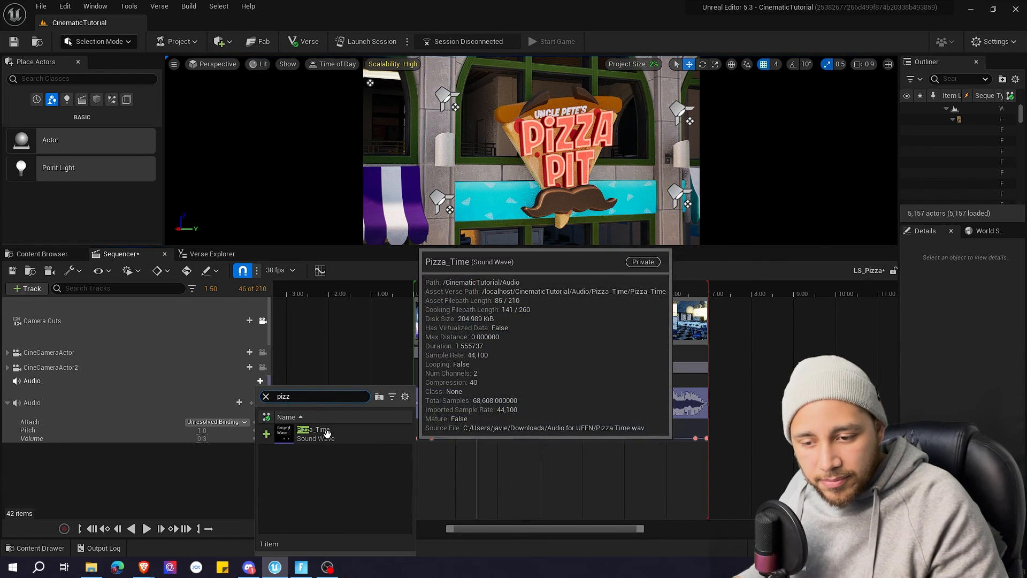
pyautogui.click(315, 431)
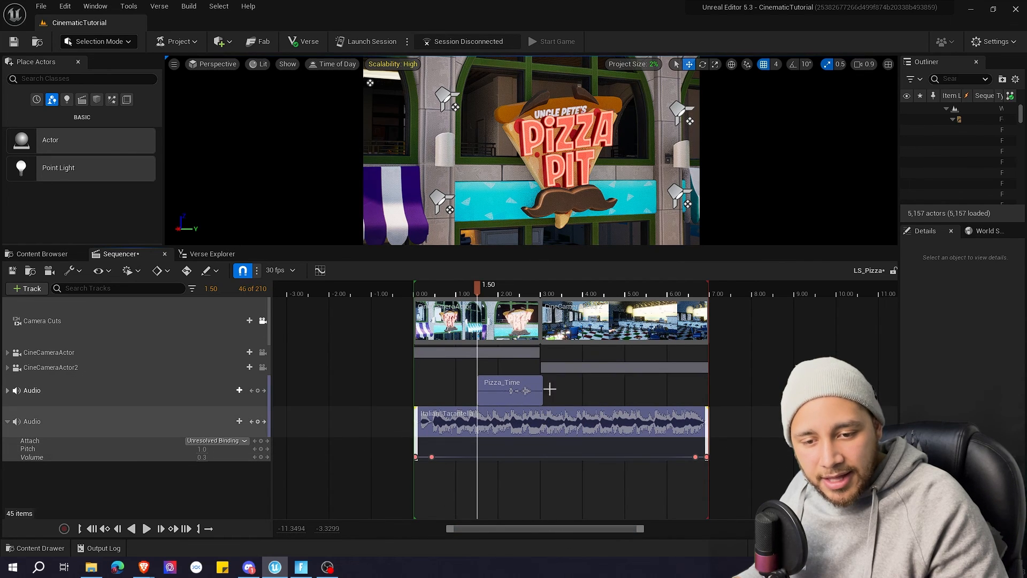
# Move the Pizza_Time clip to the start of the second camera shot at 3.00 and play through the transition.
pyautogui.click(570, 294)
pyautogui.moveTo(570, 294)
pyautogui.mouseDown()
pyautogui.moveTo(557, 293)
pyautogui.moveTo(575, 298)
pyautogui.mouseUp()
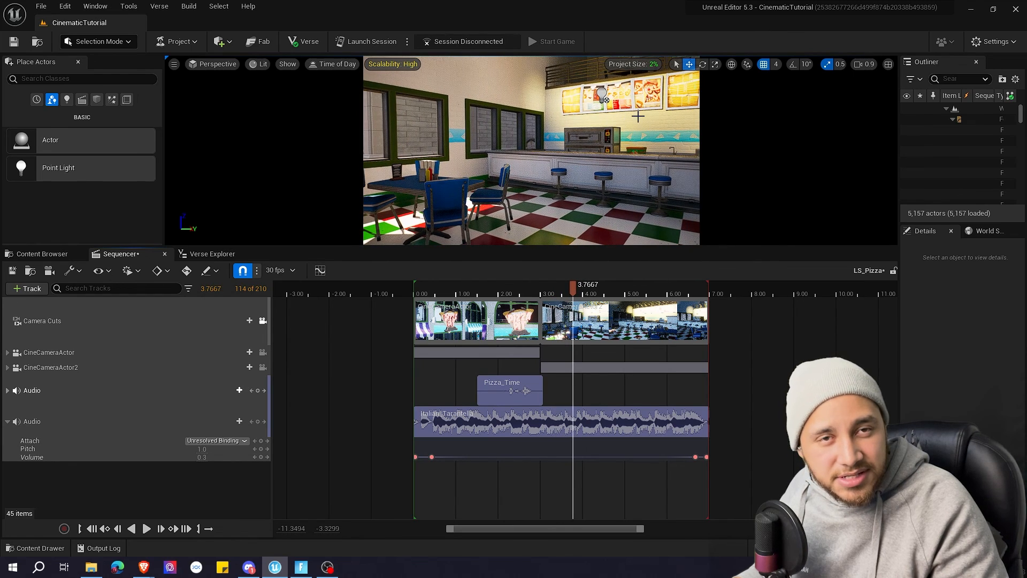
pyautogui.moveTo(498, 388); pyautogui.dragTo(562, 386)
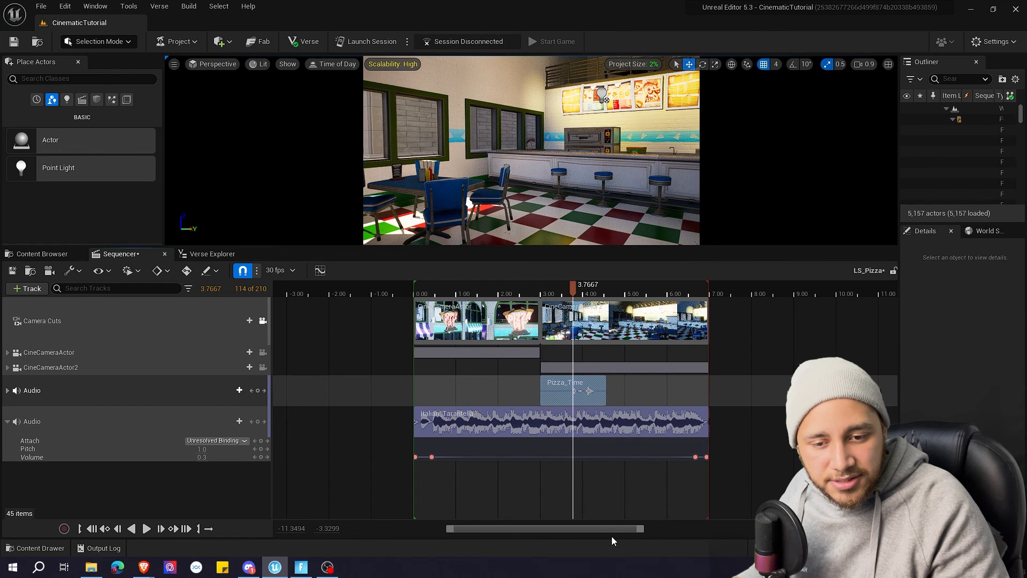
pyautogui.moveTo(565, 285); pyautogui.dragTo(529, 293)
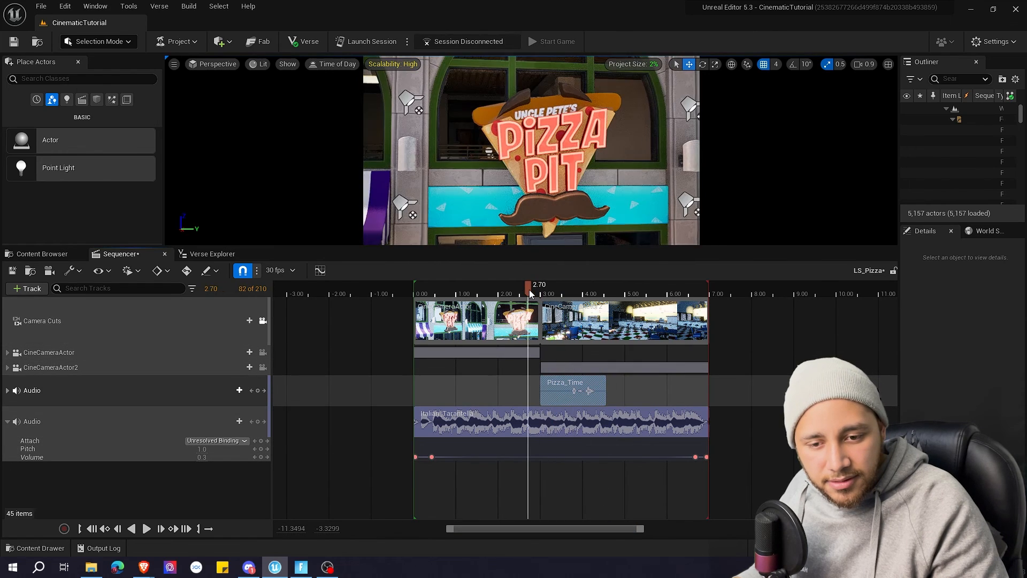
pyautogui.press('space')
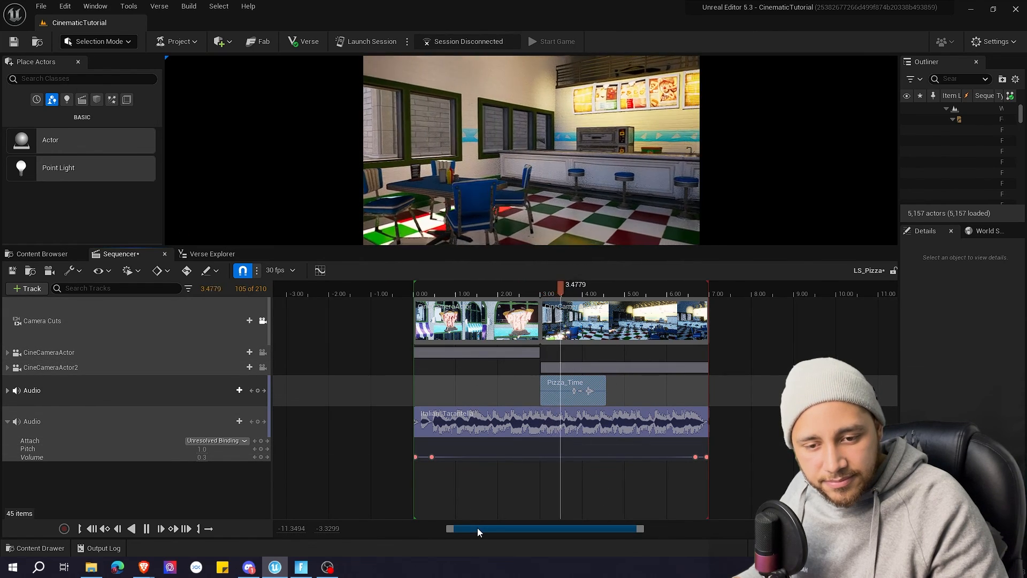
pyautogui.press('space')
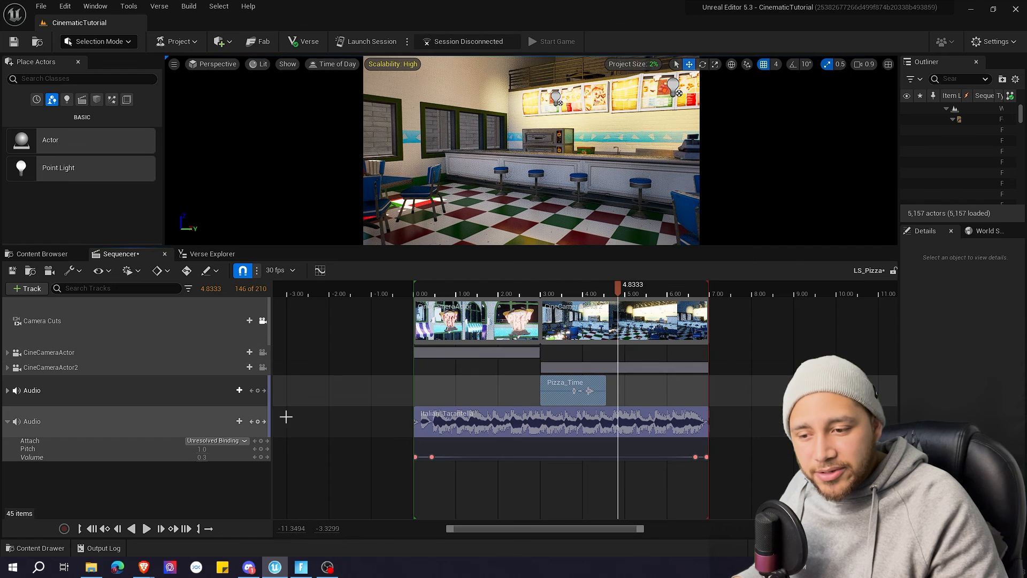
# Set the Pizza_Time track's volume to 2 and play the second shot to check its loudness against the music.
pyautogui.click(8, 391)
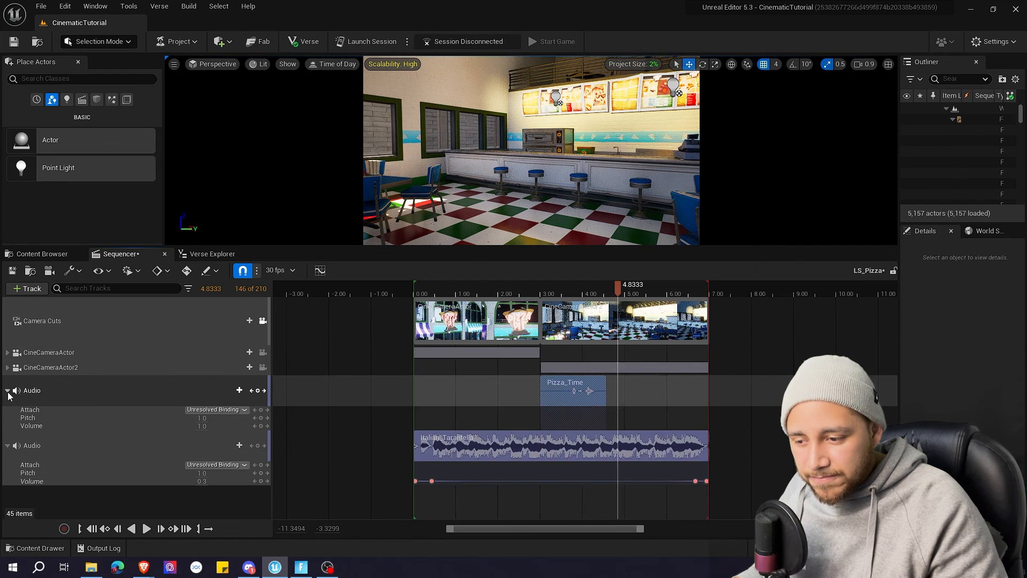
pyautogui.click(202, 426)
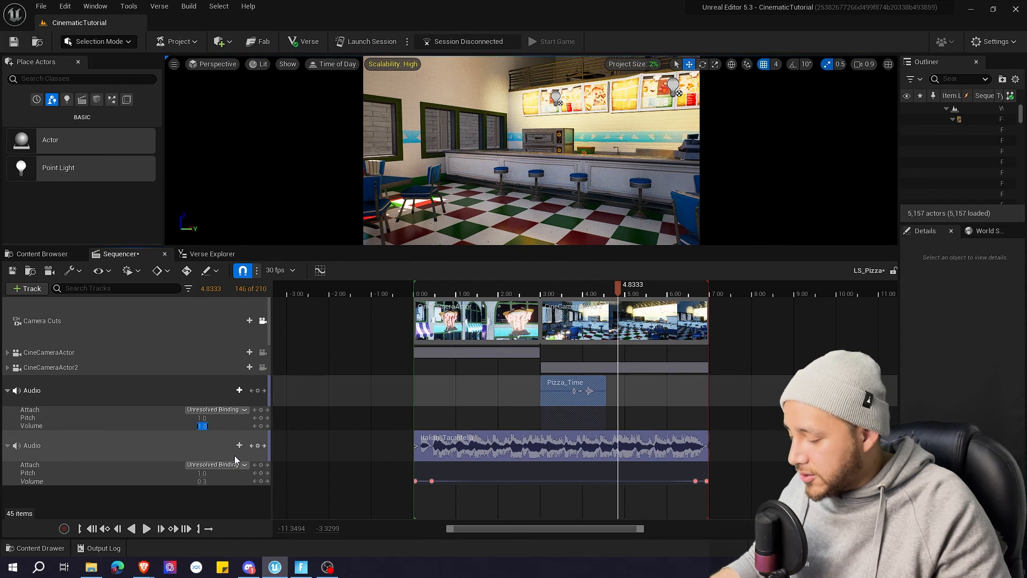
pyautogui.write('2')
pyautogui.press('Return')
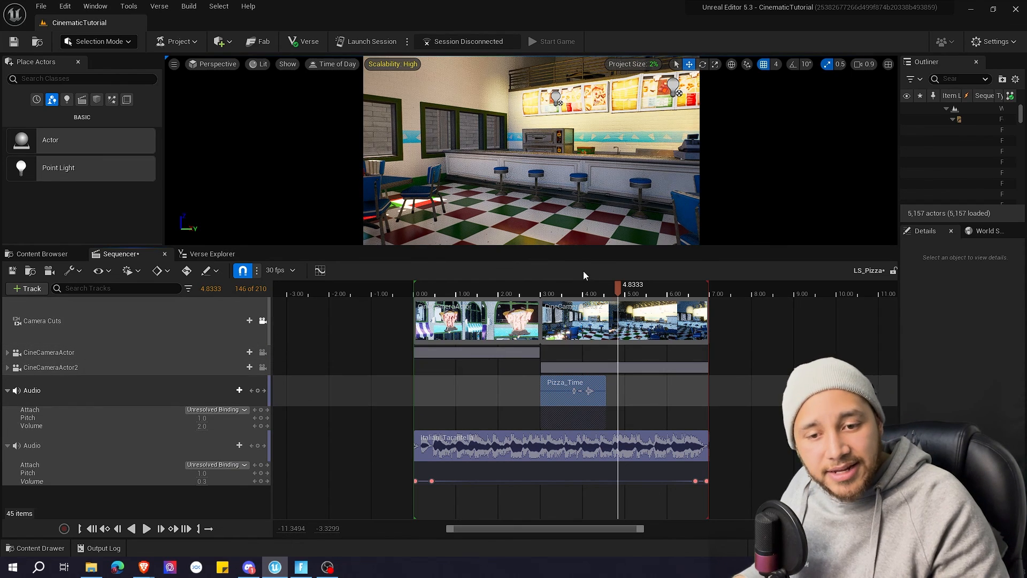
pyautogui.click(550, 294)
pyautogui.press('space')
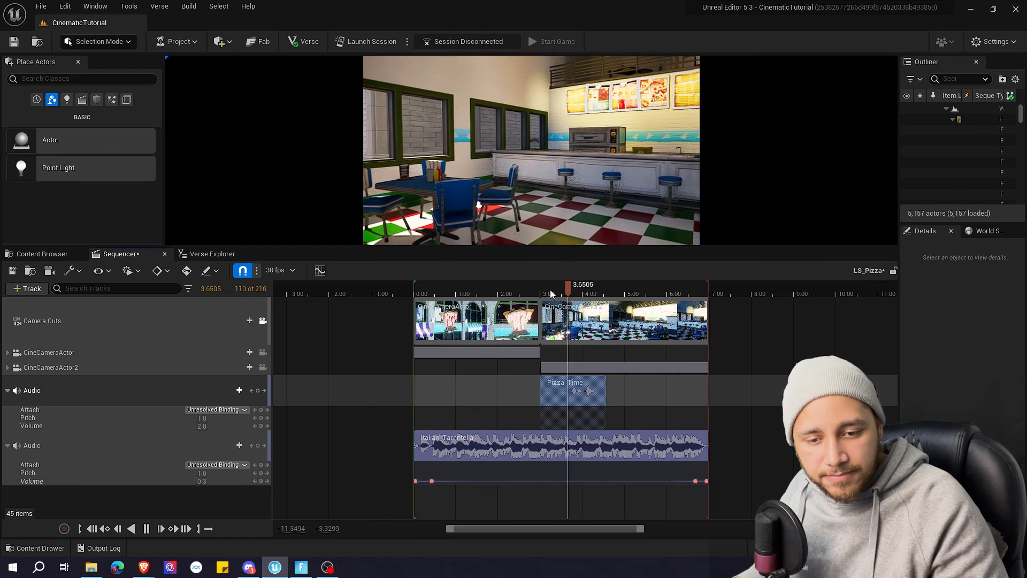
pyautogui.press('space')
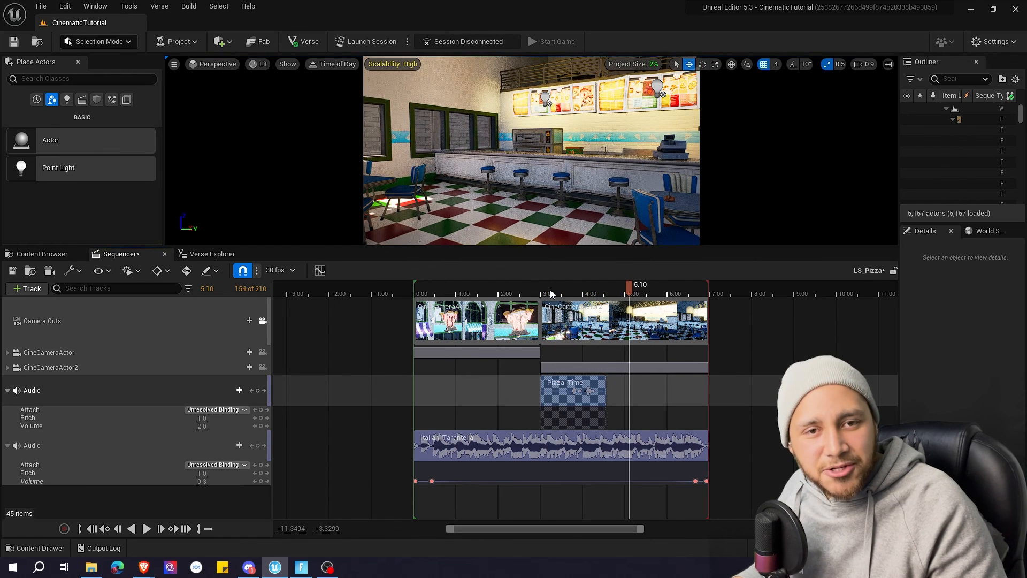
# Move the playhead back to 2.40 in the first camera shot and save the LS_Pizza sequence changes.
pyautogui.moveTo(621, 286); pyautogui.dragTo(515, 293)
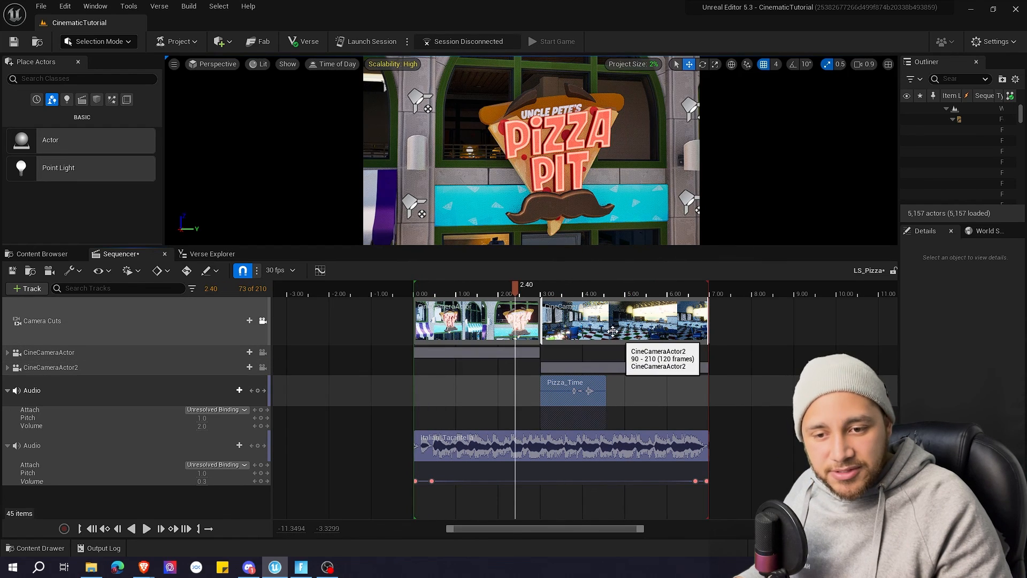
pyautogui.hotkey('ctrl', 's')
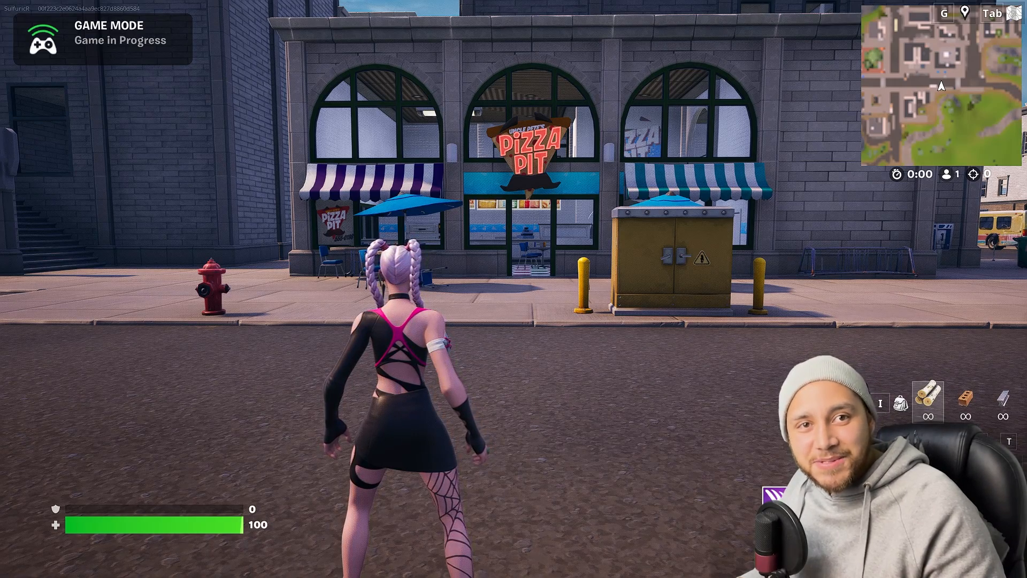
# Run the character across the street to the Pizza Pit entrance to test the cinematic in game.
pyautogui.press('w')
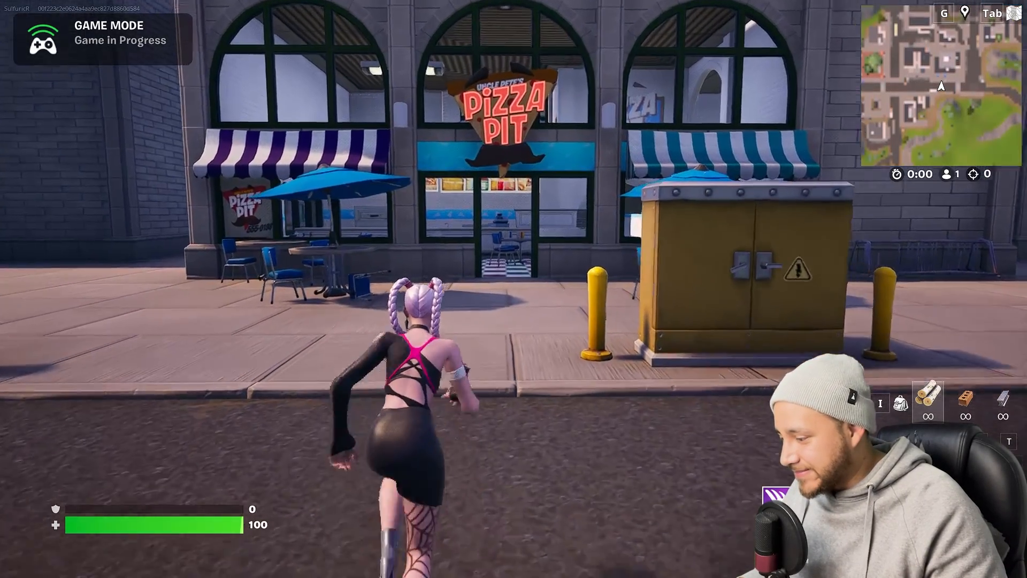
pyautogui.press('w')
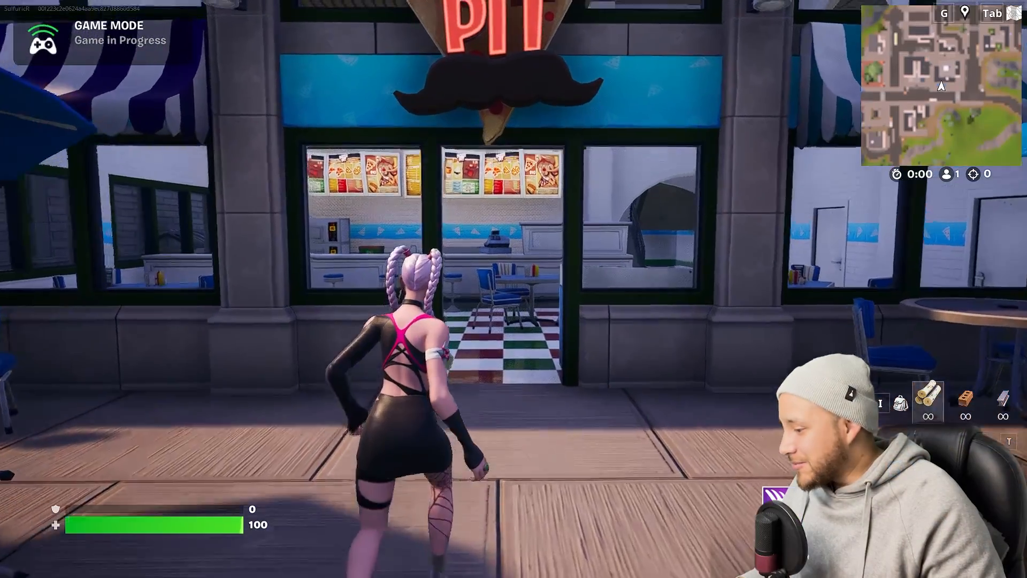
pyautogui.press('w')
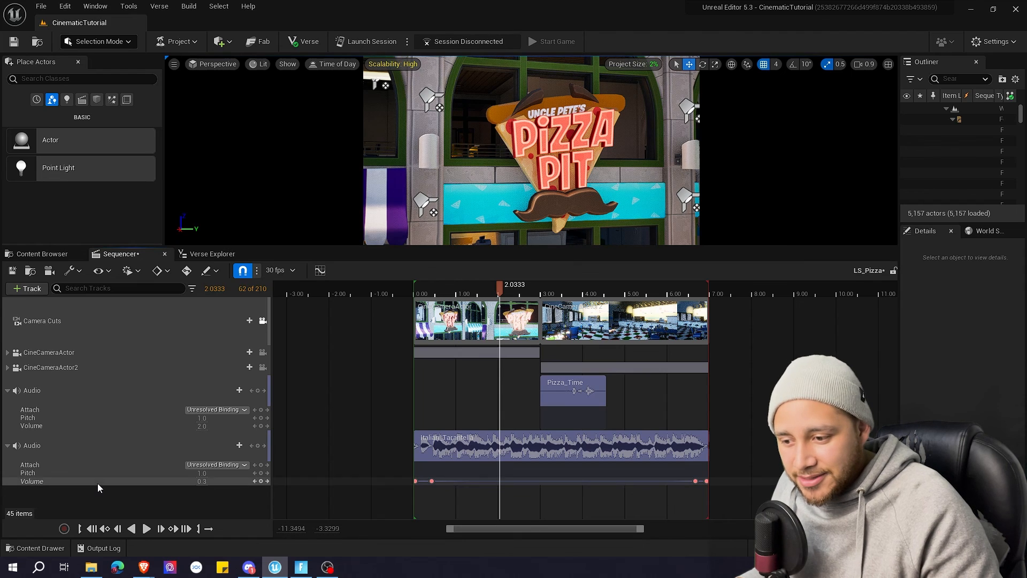
# Play the second camera shot with the Pizza_Time audio track muted, and unmute the track.
pyautogui.rightClick(53, 390)
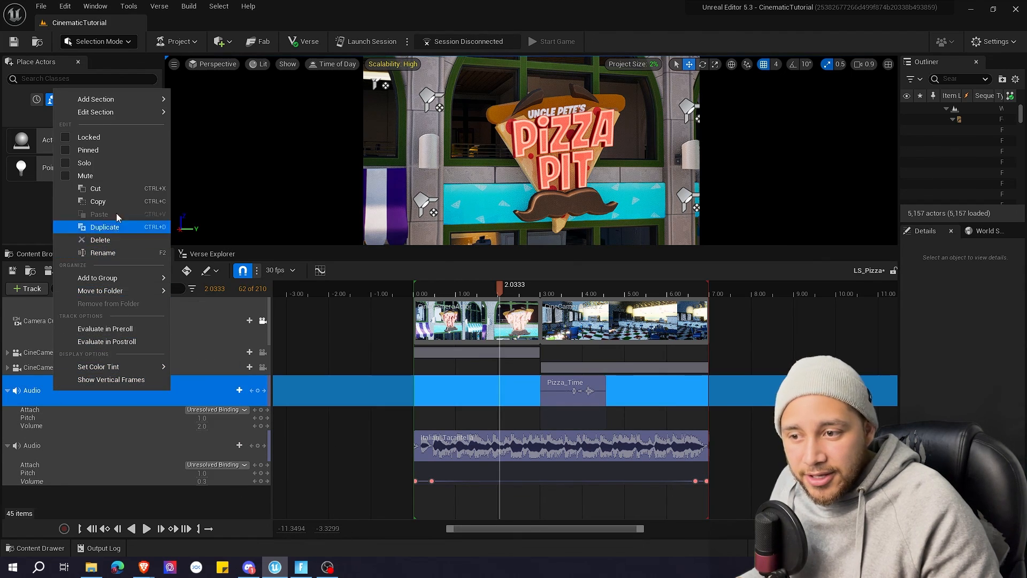
pyautogui.click(100, 176)
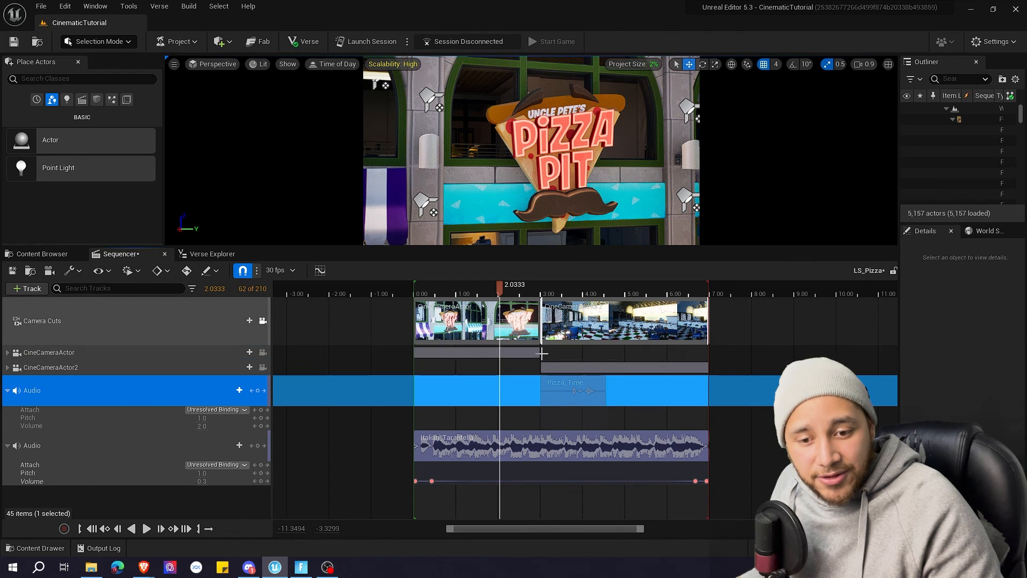
pyautogui.click(564, 286)
pyautogui.press('space')
pyautogui.press('space')
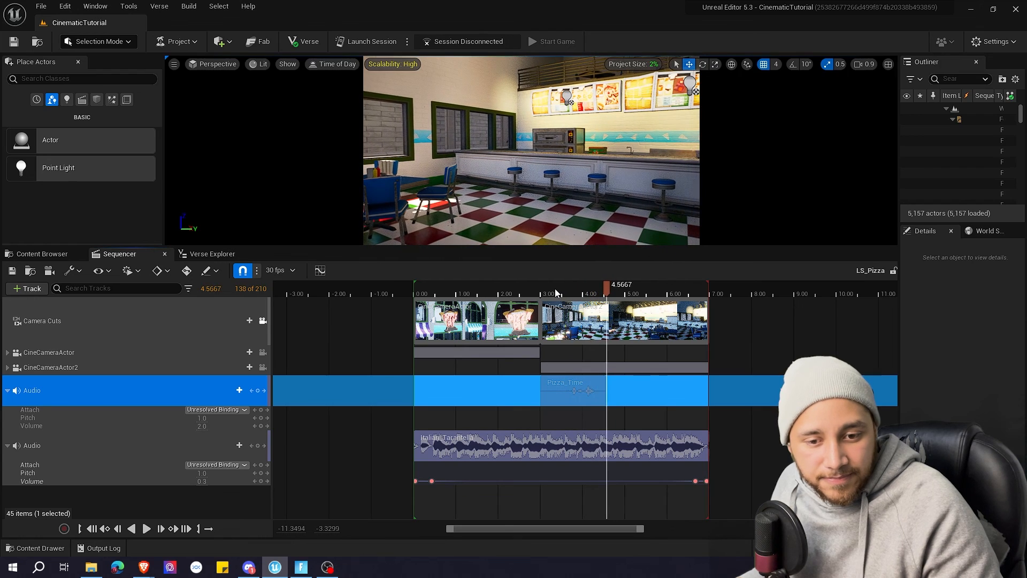
pyautogui.rightClick(59, 392)
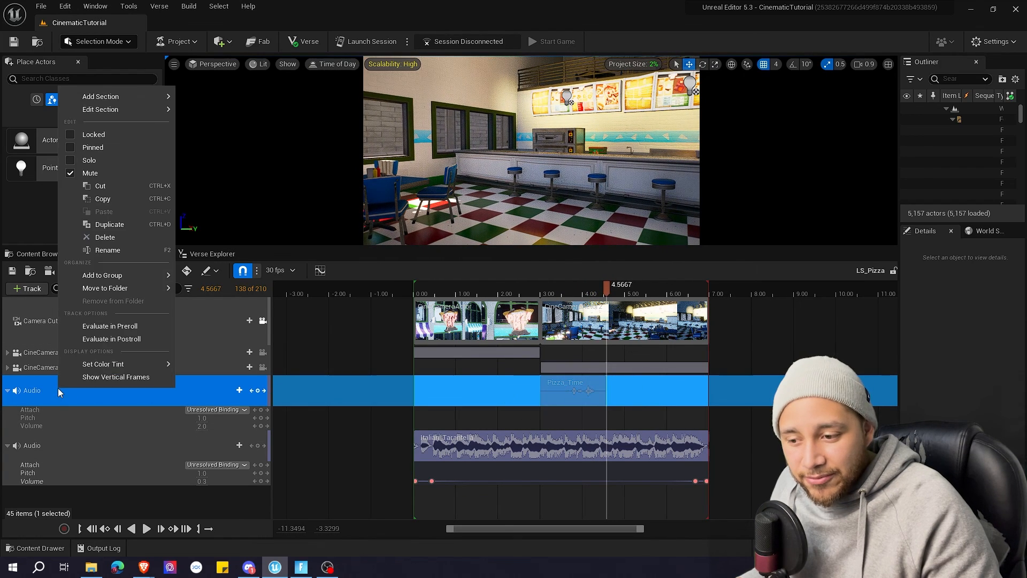
pyautogui.click(98, 174)
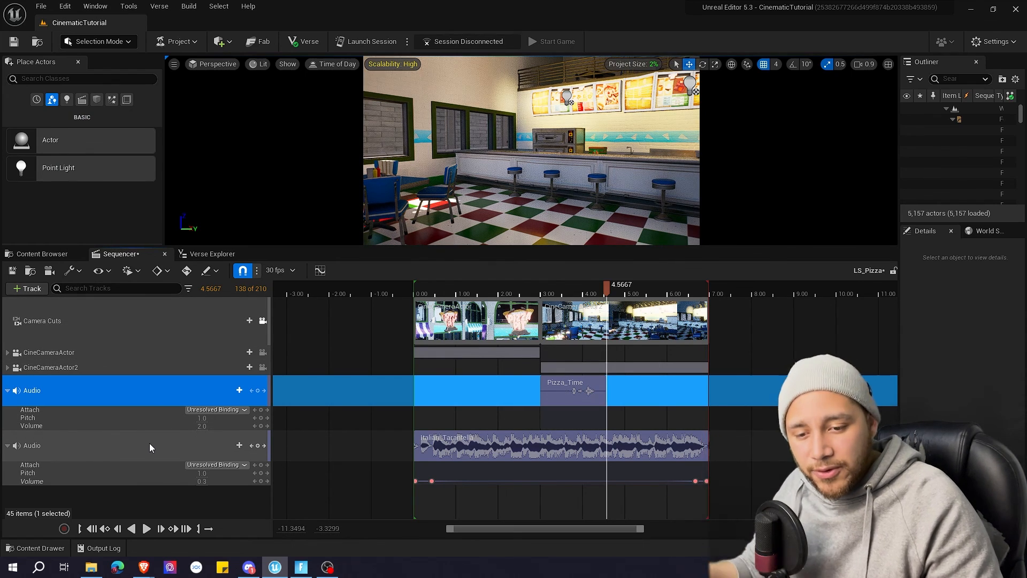
# Solo the Pizza_Time audio track and play from about 2.77 into the second shot to hear it alone.
pyautogui.rightClick(56, 388)
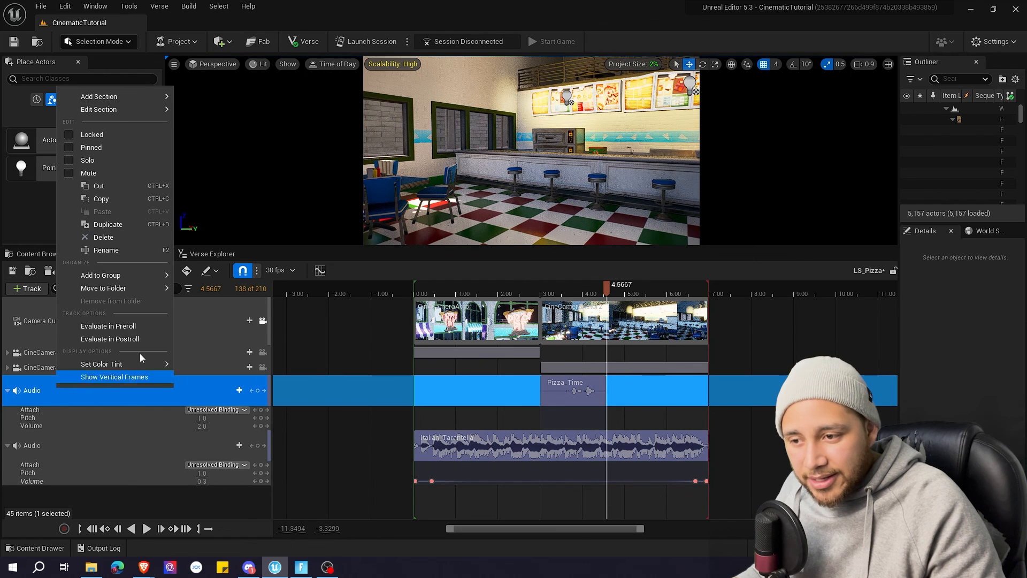
pyautogui.click(103, 160)
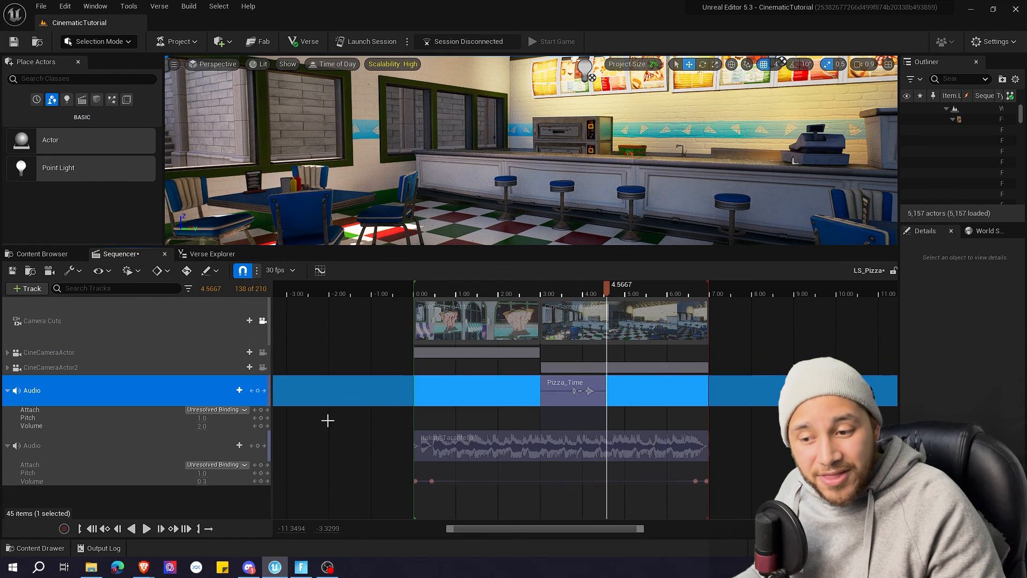
pyautogui.moveTo(536, 289); pyautogui.dragTo(531, 285)
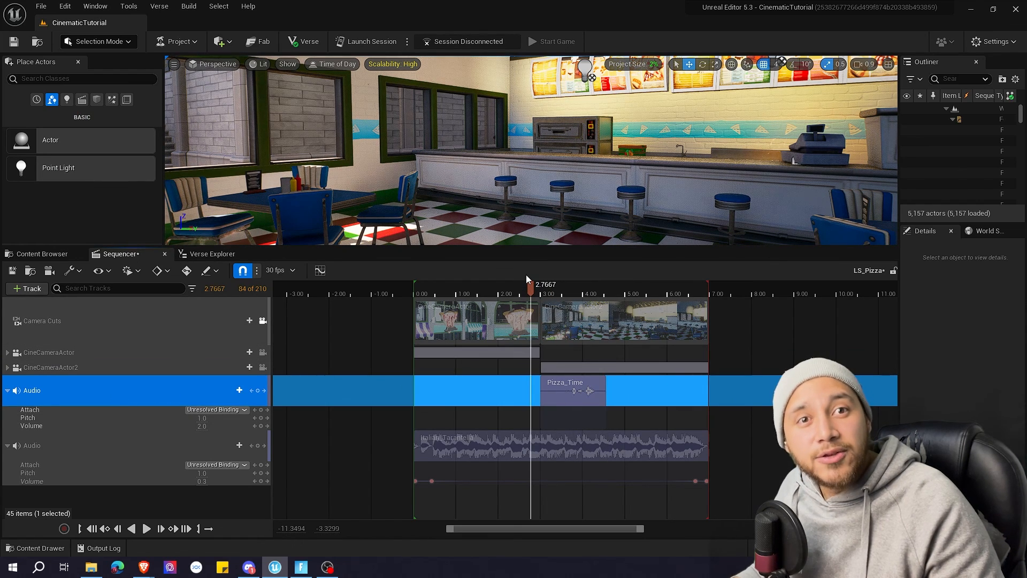
pyautogui.press('space')
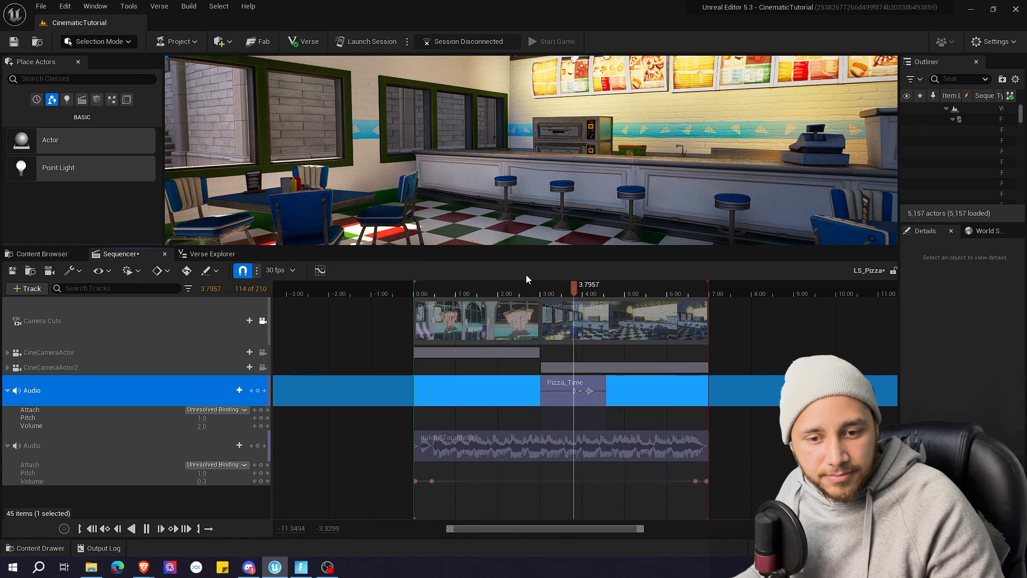